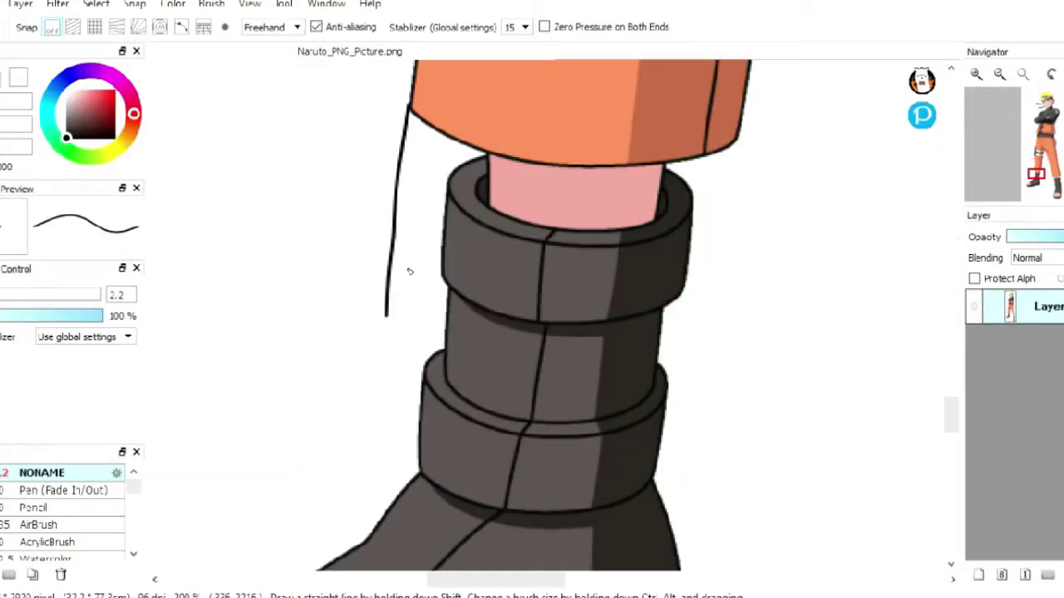
# Step: On a new layer, draw the trouser leg's left, right and bottom edges with the Pen
pyautogui.hotkey('ctrl', 'z')
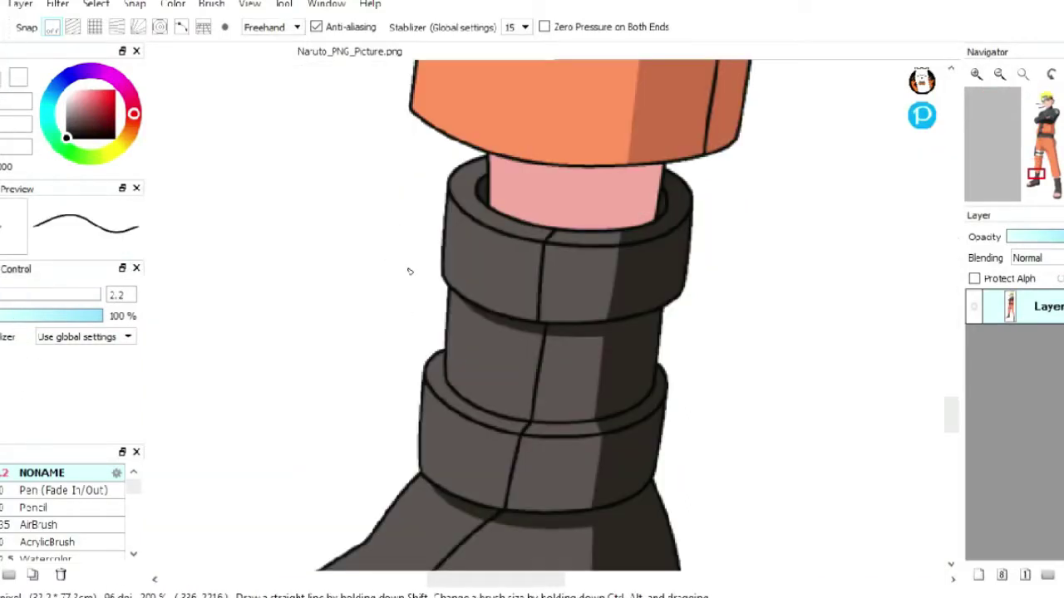
pyautogui.click(977, 575)
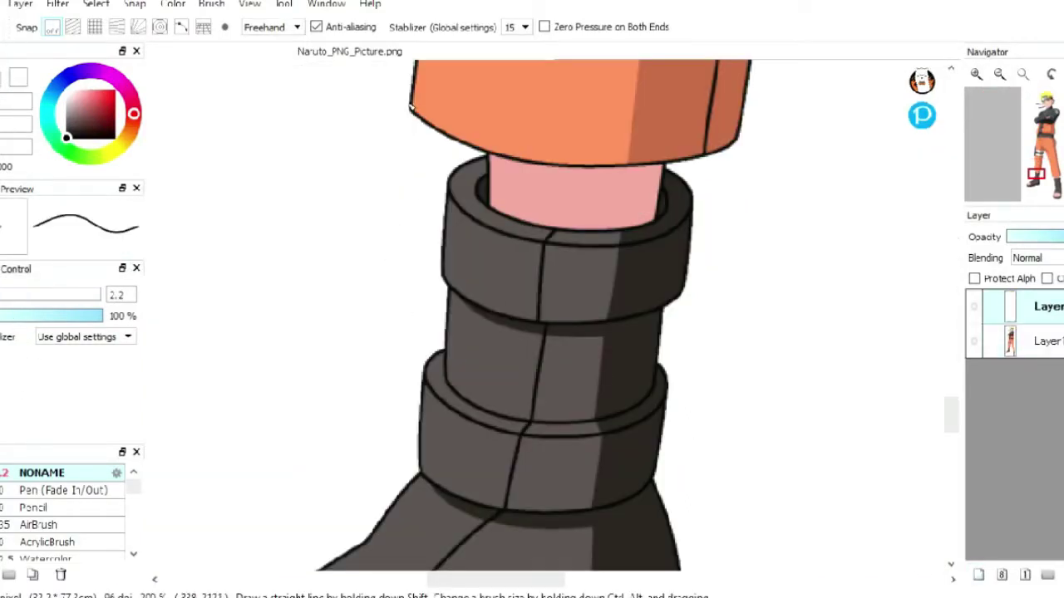
pyautogui.moveTo(410, 107)
pyautogui.mouseDown()
pyautogui.moveTo(400, 223)
pyautogui.moveTo(418, 480)
pyautogui.mouseUp()
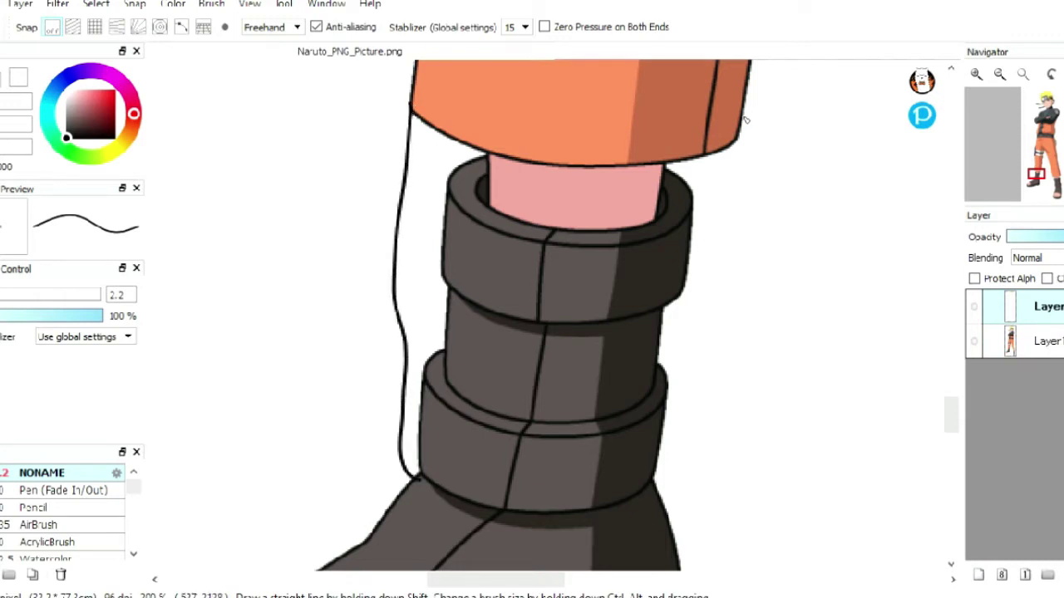
pyautogui.moveTo(739, 131); pyautogui.dragTo(656, 465)
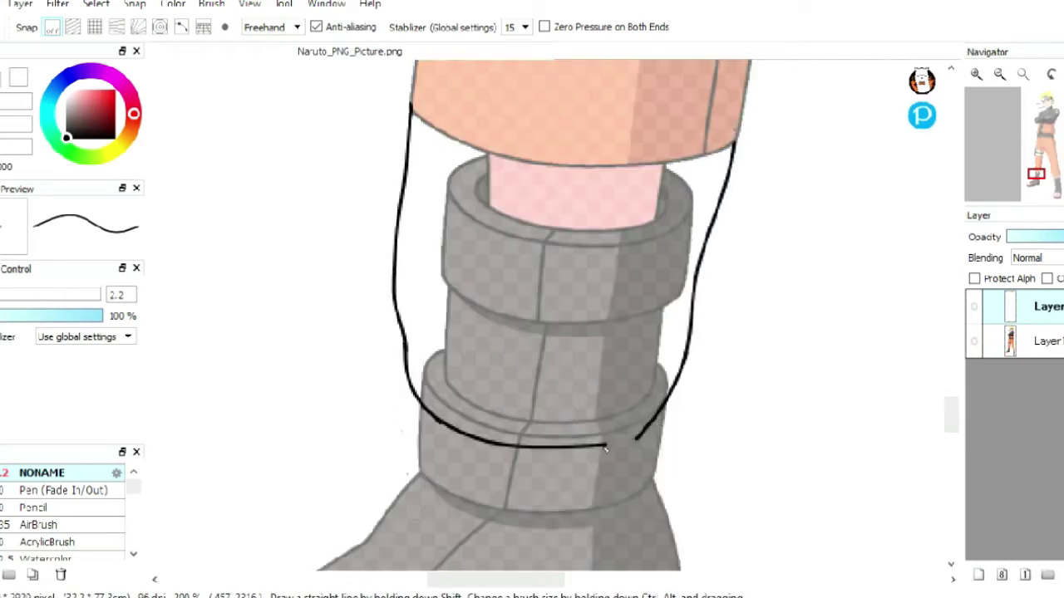
pyautogui.moveTo(592, 447); pyautogui.dragTo(650, 426)
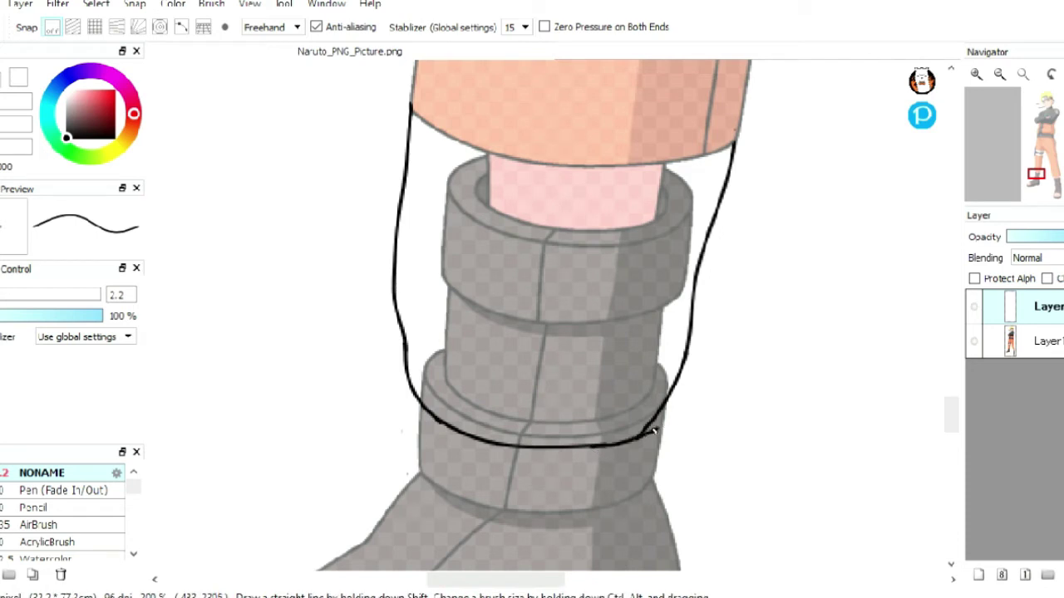
pyautogui.hotkey('ctrl', 'z')
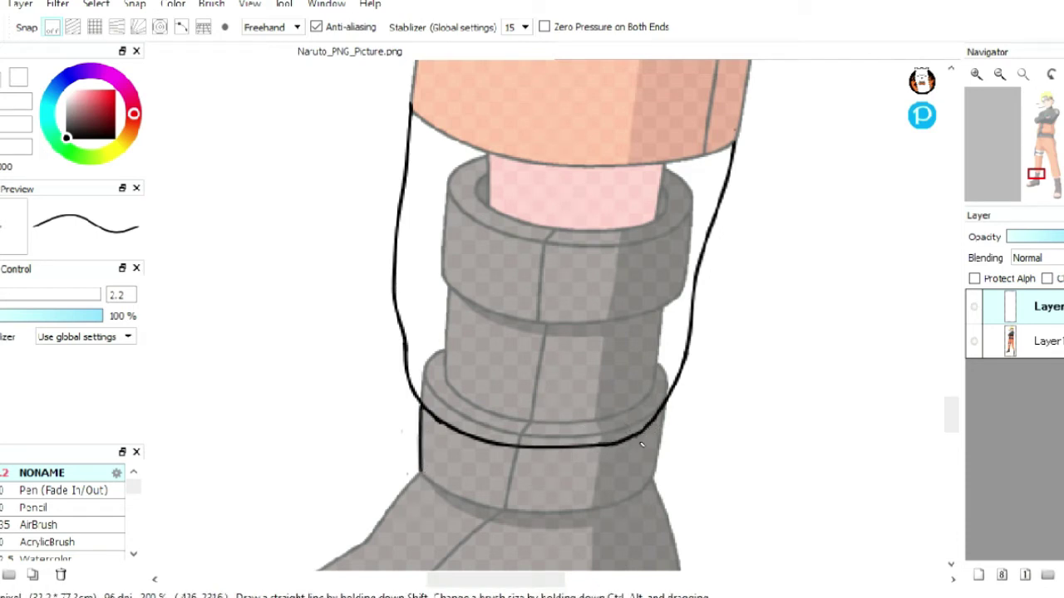
pyautogui.moveTo(668, 404); pyautogui.dragTo(662, 475)
pyautogui.moveTo(422, 482)
pyautogui.mouseDown()
pyautogui.moveTo(498, 517)
pyautogui.moveTo(646, 489)
pyautogui.mouseUp()
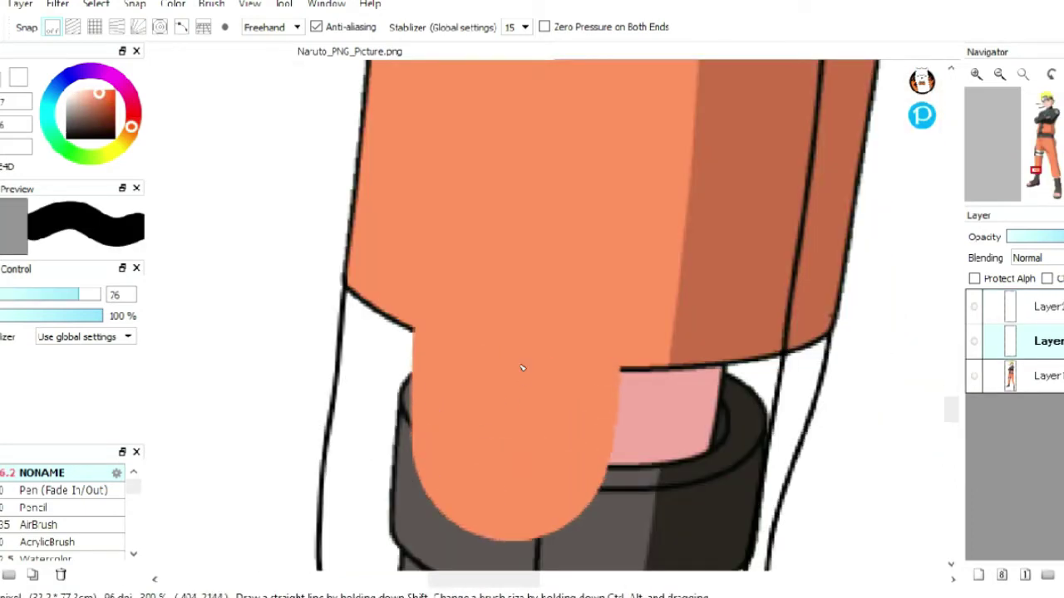
# Step: Paint the trouser leg orange down to its left edge
pyautogui.moveTo(522, 367); pyautogui.dragTo(516, 466)
pyautogui.moveTo(548, 308); pyautogui.dragTo(524, 309)
pyautogui.moveTo(417, 301)
pyautogui.mouseDown()
pyautogui.moveTo(391, 482)
pyautogui.moveTo(368, 302)
pyautogui.mouseUp()
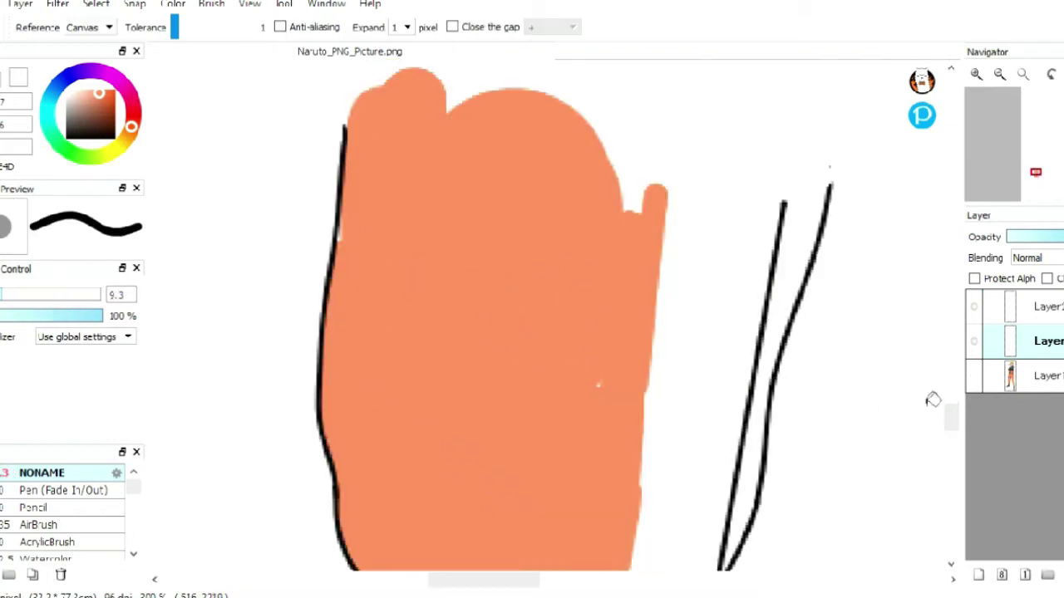
# Step: Fill the lower band orange and draw the sock's top edge across the ankle
pyautogui.moveTo(955, 419)
pyautogui.mouseDown()
pyautogui.moveTo(952, 439)
pyautogui.moveTo(951, 413)
pyautogui.mouseUp()
pyautogui.click(496, 261)
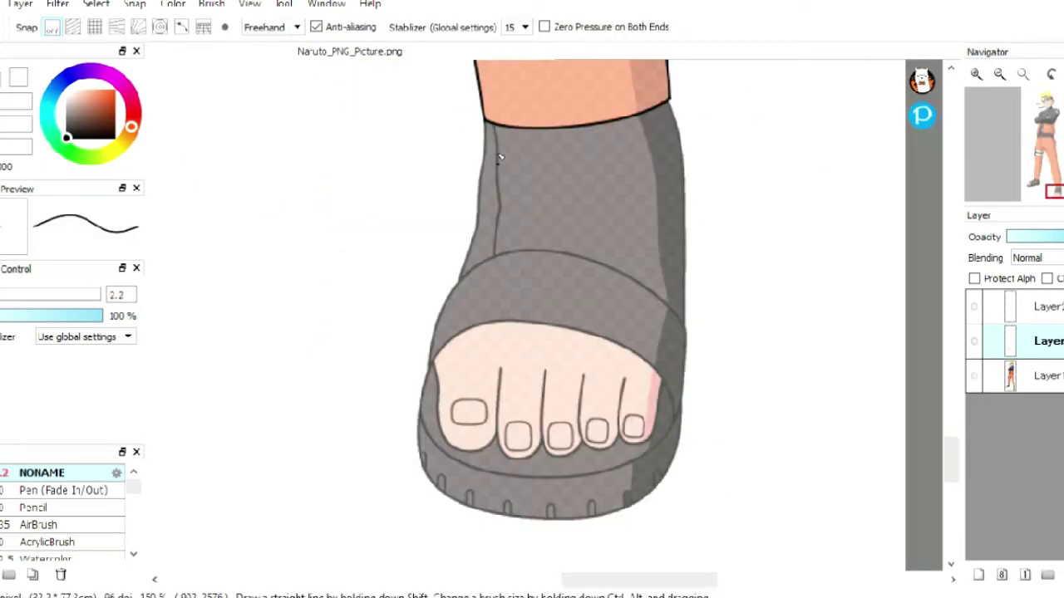
pyautogui.moveTo(499, 157)
pyautogui.mouseDown()
pyautogui.moveTo(578, 107)
pyautogui.moveTo(643, 180)
pyautogui.mouseUp()
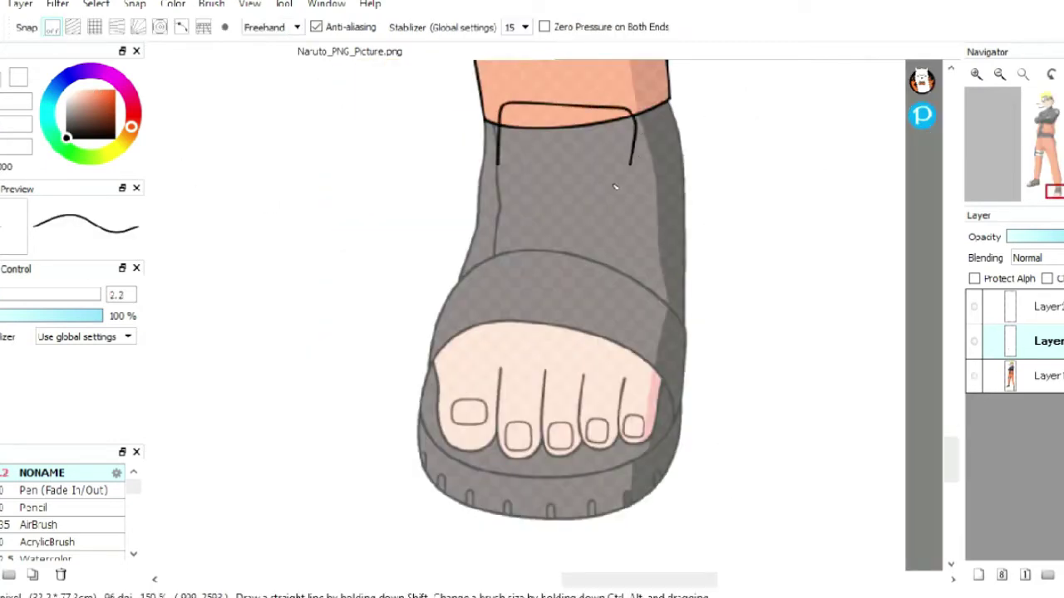
pyautogui.hotkey('ctrl', 'z')
pyautogui.moveTo(504, 166)
pyautogui.mouseDown()
pyautogui.moveTo(615, 111)
pyautogui.moveTo(645, 172)
pyautogui.mouseUp()
pyautogui.hotkey('ctrl', 'z')
pyautogui.moveTo(526, 152)
pyautogui.mouseDown()
pyautogui.moveTo(618, 100)
pyautogui.moveTo(638, 153)
pyautogui.mouseUp()
pyautogui.hotkey('ctrl', 'z')
pyautogui.moveTo(506, 188)
pyautogui.mouseDown()
pyautogui.moveTo(502, 143)
pyautogui.moveTo(635, 100)
pyautogui.moveTo(622, 190)
pyautogui.mouseUp()
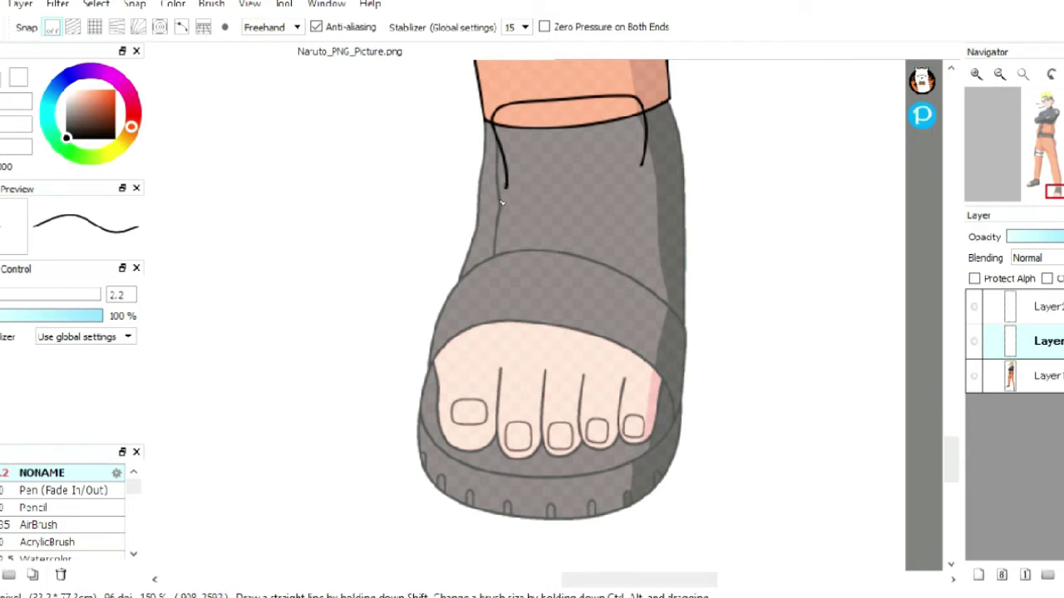
# Step: Draw the sock's left edge and a curved right edge down the foot
pyautogui.moveTo(505, 188); pyautogui.dragTo(476, 210)
pyautogui.moveTo(642, 167); pyautogui.dragTo(677, 215)
pyautogui.hotkey('ctrl', 'z')
pyautogui.moveTo(642, 162); pyautogui.dragTo(684, 223)
pyautogui.hotkey('ctrl', 'z')
pyautogui.moveTo(641, 162); pyautogui.dragTo(683, 223)
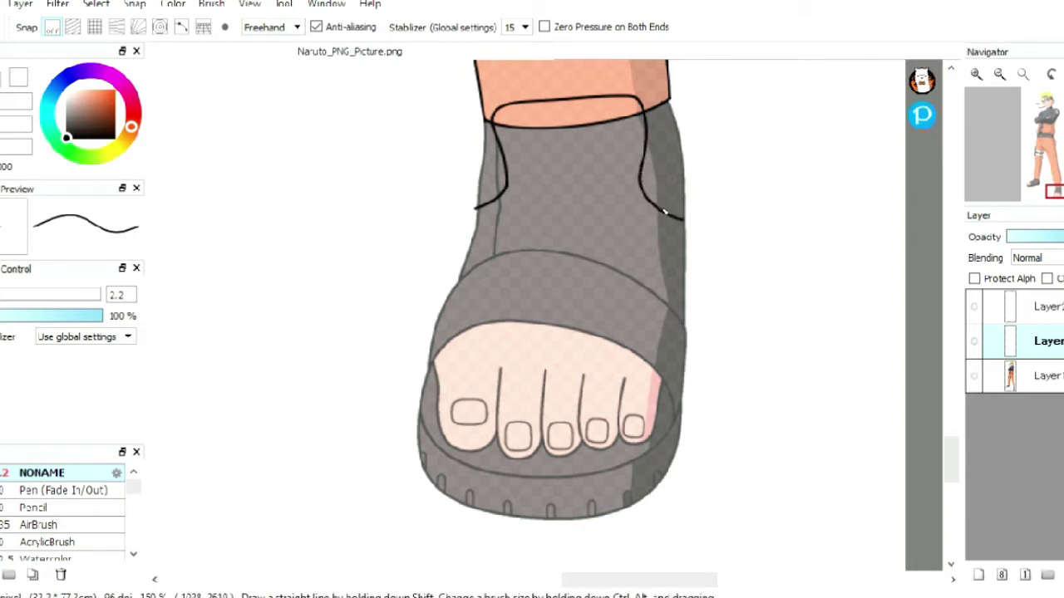
pyautogui.hotkey('ctrl', 'z')
pyautogui.moveTo(671, 109)
pyautogui.mouseDown()
pyautogui.moveTo(607, 251)
pyautogui.moveTo(532, 328)
pyautogui.mouseUp()
# Step: Trace the shoe contour and sole, then hide the original picture layer
pyautogui.moveTo(682, 141)
pyautogui.mouseDown()
pyautogui.moveTo(582, 517)
pyautogui.moveTo(675, 438)
pyautogui.moveTo(600, 505)
pyautogui.mouseUp()
pyautogui.hotkey('ctrl', 'z')
pyautogui.hotkey('ctrl', 'z')
pyautogui.click(974, 376)
# Step: Bucket-fill the shoe's strap regions dark grey and delete the leftover top layer
pyautogui.scroll(3, 956, 468)
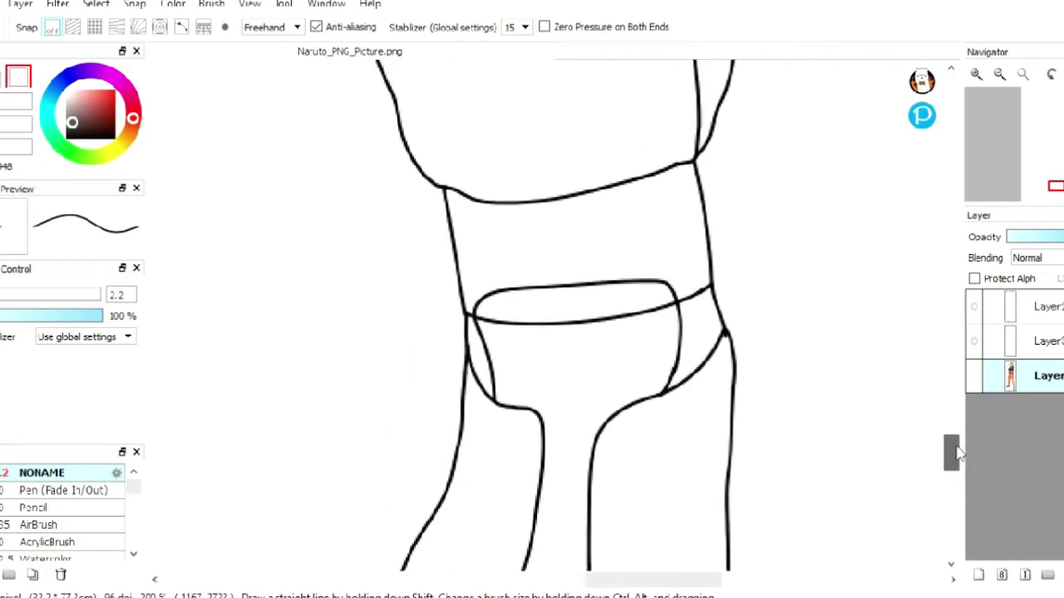
pyautogui.click(1047, 341)
pyautogui.press('g')
pyautogui.click(595, 241)
pyautogui.click(497, 383)
pyautogui.click(1031, 320)
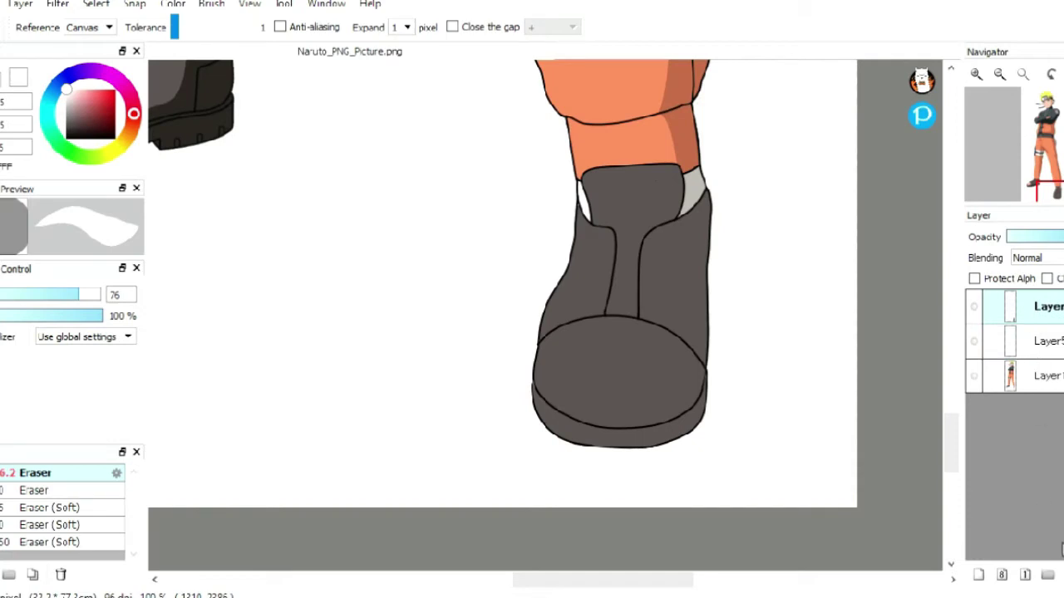
pyautogui.hotkey('ctrl', 'e')
# Step: Draw pink crossed laces across the shoe with a smaller brush
pyautogui.scroll(2, 553, 266)
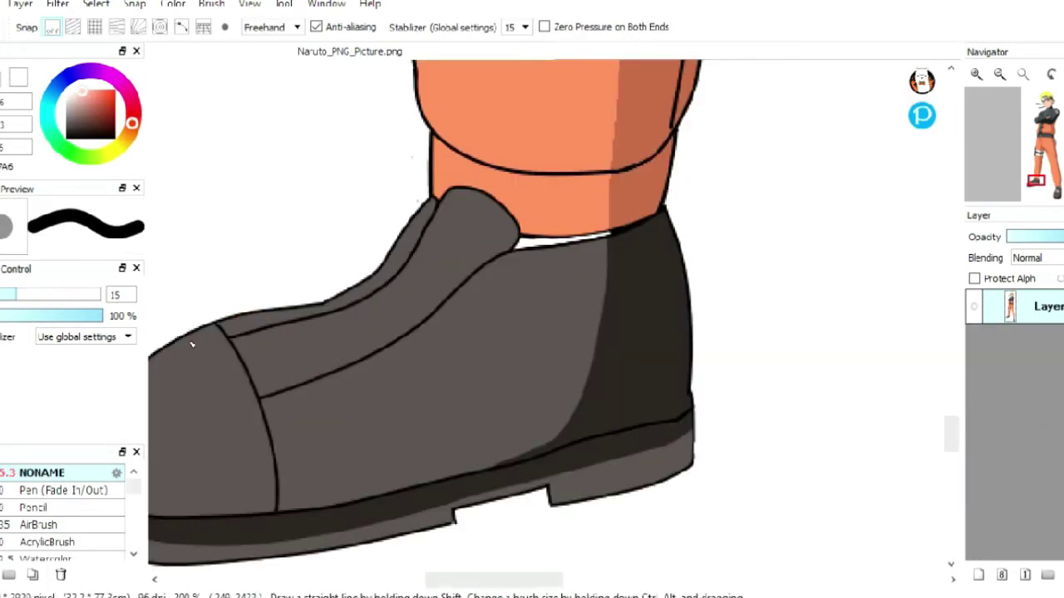
pyautogui.moveTo(20, 295); pyautogui.dragTo(9, 295)
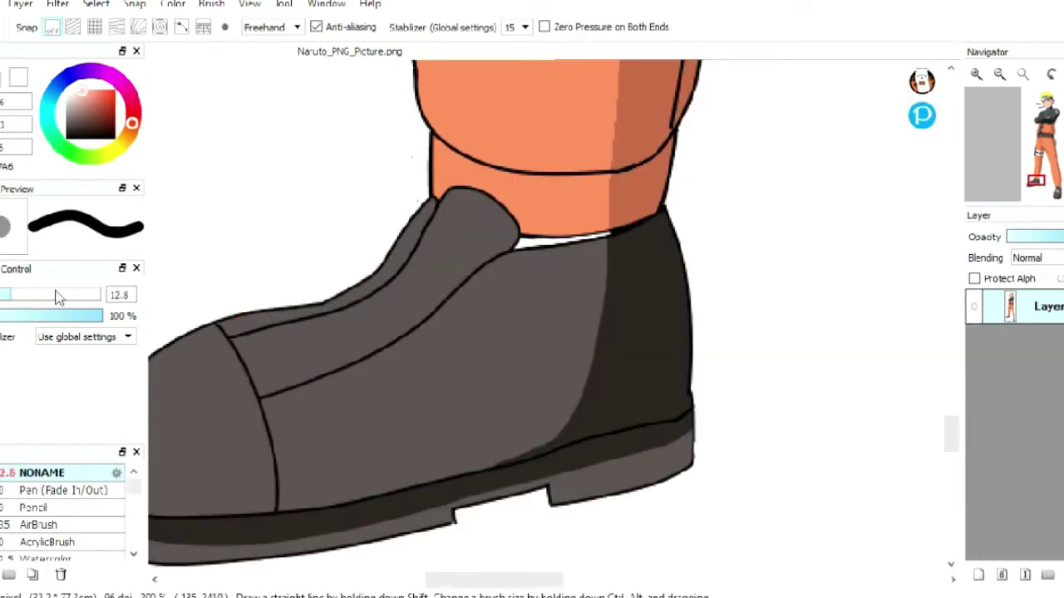
pyautogui.moveTo(243, 317); pyautogui.dragTo(316, 449)
pyautogui.hotkey('ctrl', 'z')
pyautogui.moveTo(234, 320); pyautogui.dragTo(314, 447)
pyautogui.hotkey('ctrl', 'z')
pyautogui.moveTo(295, 281)
pyautogui.mouseDown()
pyautogui.moveTo(371, 418)
pyautogui.moveTo(387, 478)
pyautogui.mouseUp()
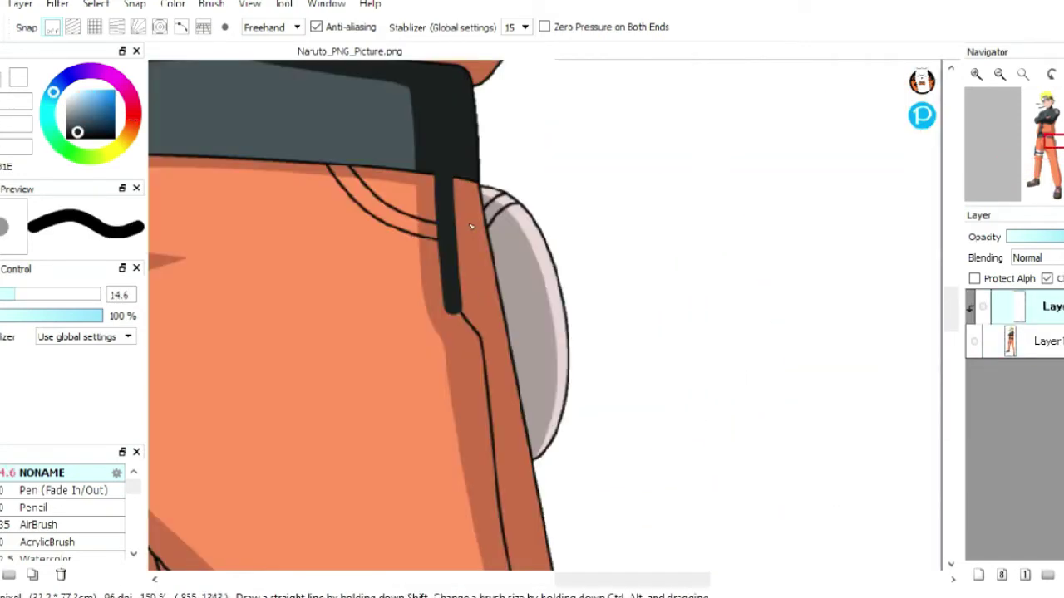
# Step: Draw black stripes down the jacket's side and a black line down its front
pyautogui.hotkey('ctrl', 'z')
pyautogui.moveTo(442, 176)
pyautogui.mouseDown()
pyautogui.moveTo(453, 266)
pyautogui.moveTo(492, 353)
pyautogui.mouseUp()
pyautogui.hotkey('ctrl', 'z')
pyautogui.hotkey('ctrl', 'z')
pyautogui.hotkey('ctrl', 'z')
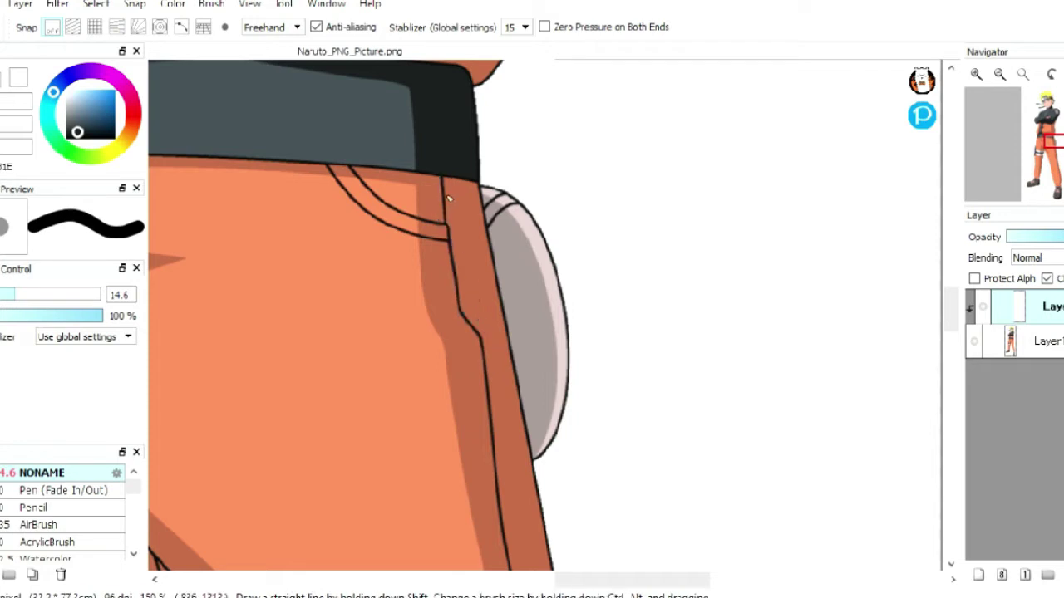
pyautogui.moveTo(442, 176)
pyautogui.mouseDown()
pyautogui.moveTo(447, 272)
pyautogui.moveTo(481, 349)
pyautogui.moveTo(490, 411)
pyautogui.mouseUp()
pyautogui.hotkey('ctrl', 'z')
pyautogui.moveTo(481, 349); pyautogui.dragTo(485, 475)
pyautogui.hotkey('ctrl', 'z')
pyautogui.click(479, 347)
pyautogui.moveTo(479, 348); pyautogui.dragTo(497, 504)
pyautogui.hotkey('ctrl', 'z')
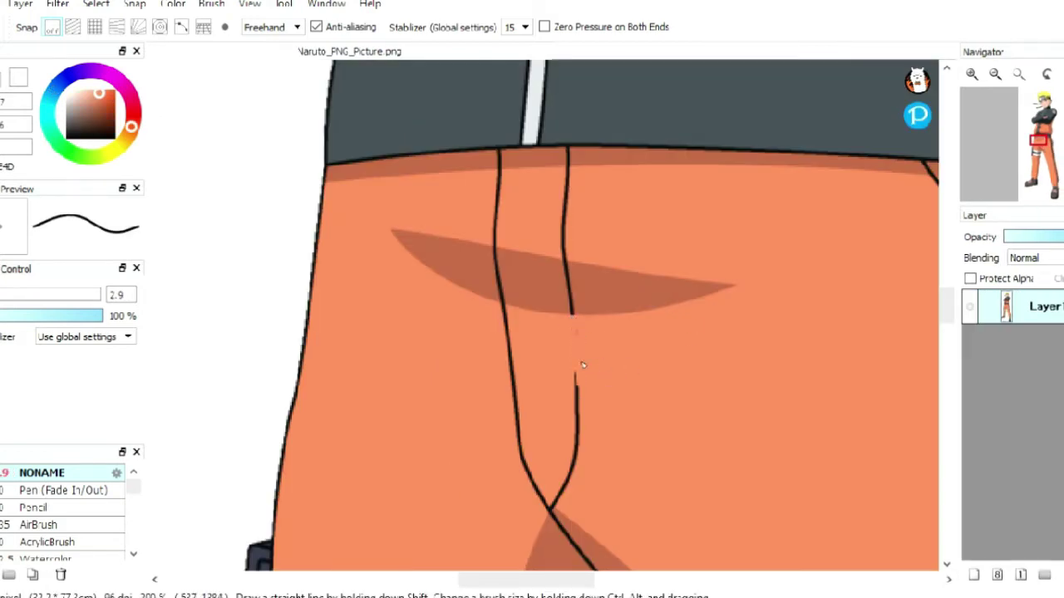
pyautogui.moveTo(514, 191)
pyautogui.mouseDown()
pyautogui.moveTo(491, 381)
pyautogui.moveTo(502, 287)
pyautogui.moveTo(536, 191)
pyautogui.mouseUp()
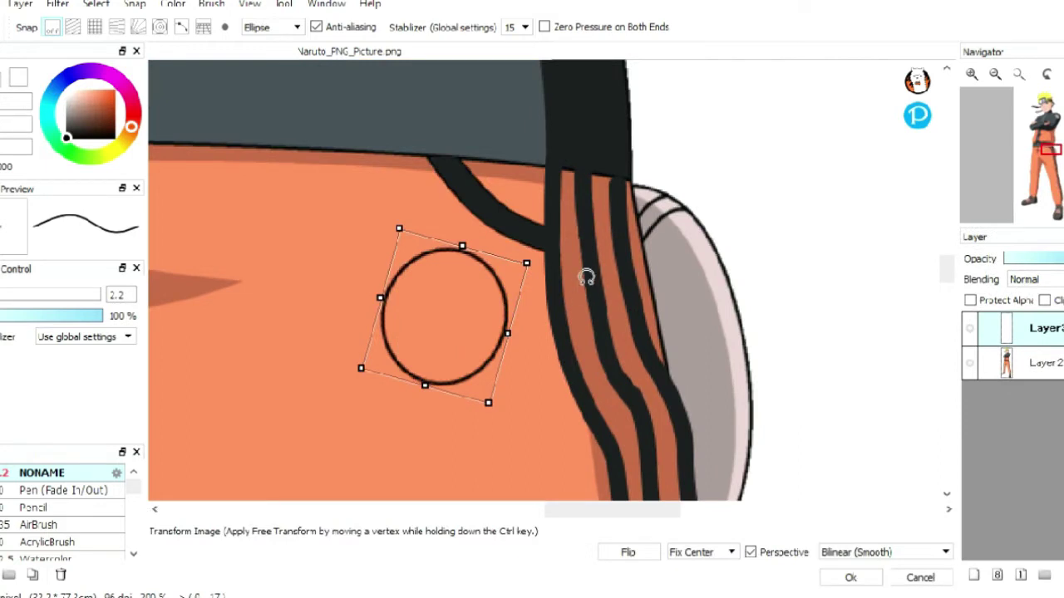
# Step: Rotate the circle onto the jacket and run a dark stripe down the belly edge to the hem
pyautogui.moveTo(404, 235)
pyautogui.mouseDown()
pyautogui.moveTo(444, 304)
pyautogui.moveTo(475, 290)
pyautogui.mouseUp()
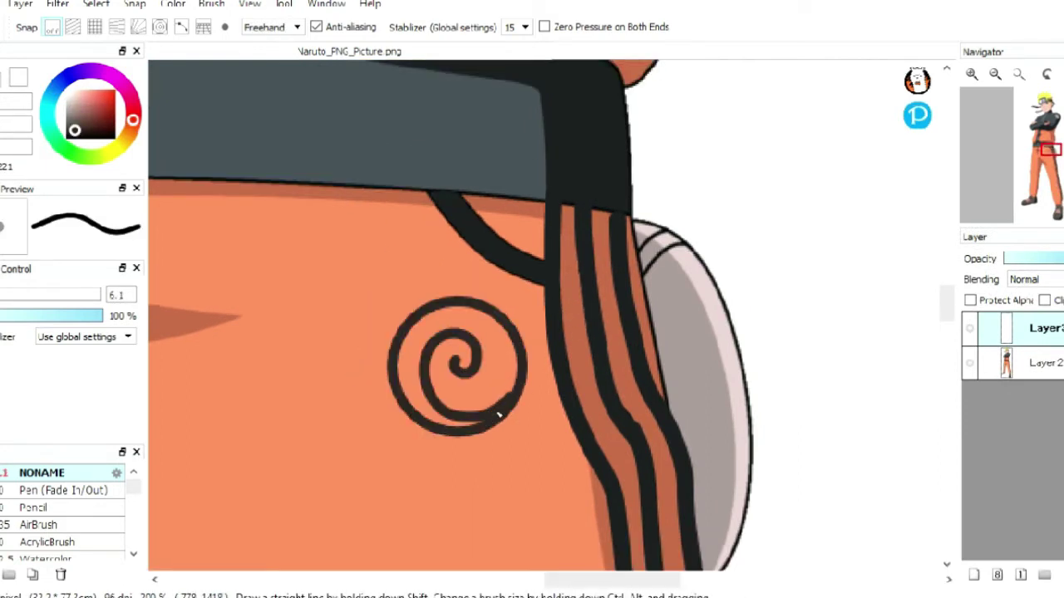
pyautogui.moveTo(550, 223); pyautogui.dragTo(501, 410)
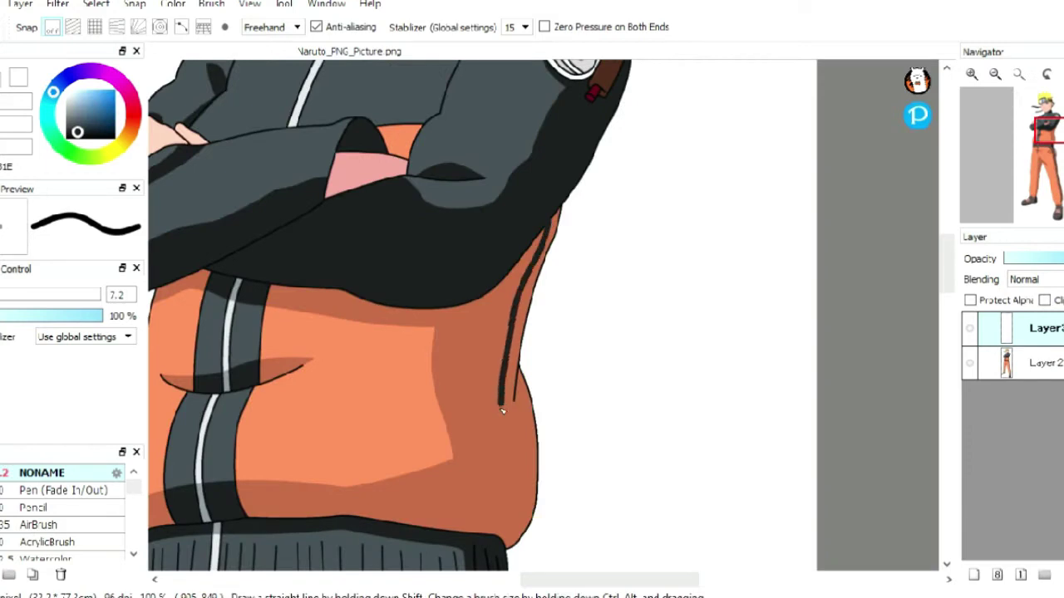
pyautogui.moveTo(510, 449); pyautogui.dragTo(505, 525)
pyautogui.moveTo(515, 374); pyautogui.dragTo(532, 532)
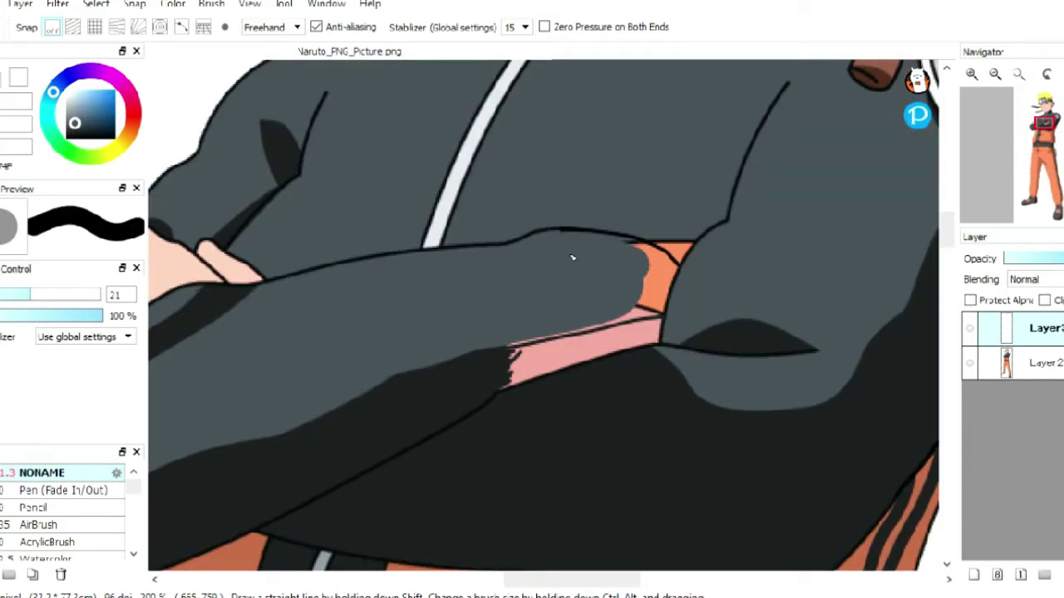
# Step: Paint the orange gap beside the crossed arms dark, leaving the pink area untouched
pyautogui.moveTo(640, 249)
pyautogui.mouseDown()
pyautogui.moveTo(653, 274)
pyautogui.moveTo(640, 312)
pyautogui.mouseUp()
pyautogui.moveTo(661, 264); pyautogui.dragTo(665, 299)
pyautogui.moveTo(489, 389)
pyautogui.mouseDown()
pyautogui.moveTo(515, 366)
pyautogui.moveTo(566, 351)
pyautogui.mouseUp()
pyautogui.hotkey('ctrl', 'z')
pyautogui.click(15, 298)
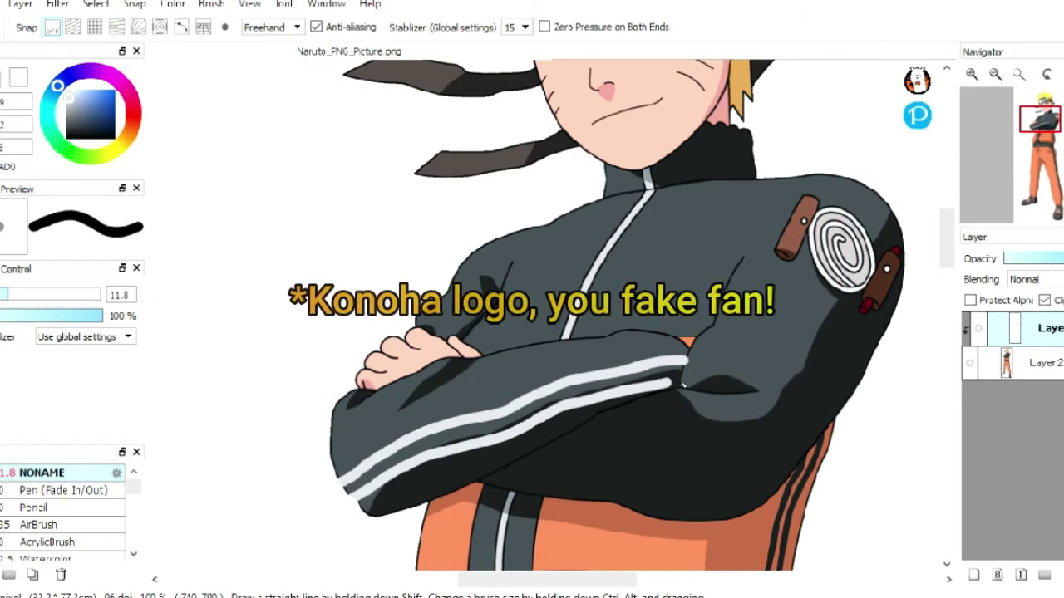
# Step: Paint the headband plate dark on both sides of the white leaf symbol and tidy its left edge
pyautogui.scroll(2, 570, 328)
pyautogui.scroll(-4, 571, 321)
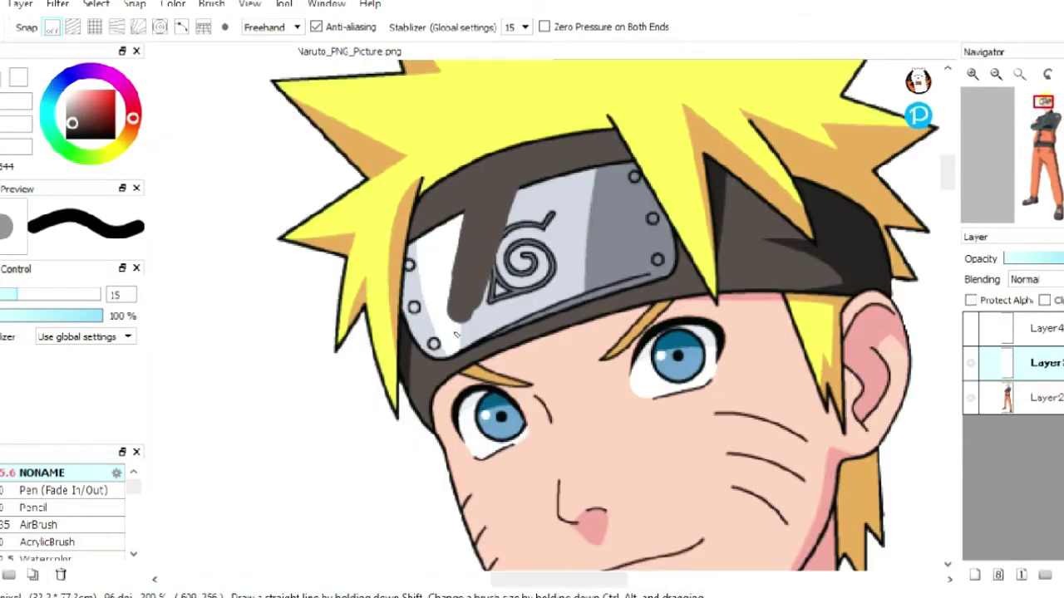
pyautogui.moveTo(455, 334)
pyautogui.mouseDown()
pyautogui.moveTo(440, 216)
pyautogui.moveTo(432, 341)
pyautogui.moveTo(424, 233)
pyautogui.moveTo(499, 332)
pyautogui.mouseUp()
pyautogui.moveTo(559, 295); pyautogui.dragTo(599, 278)
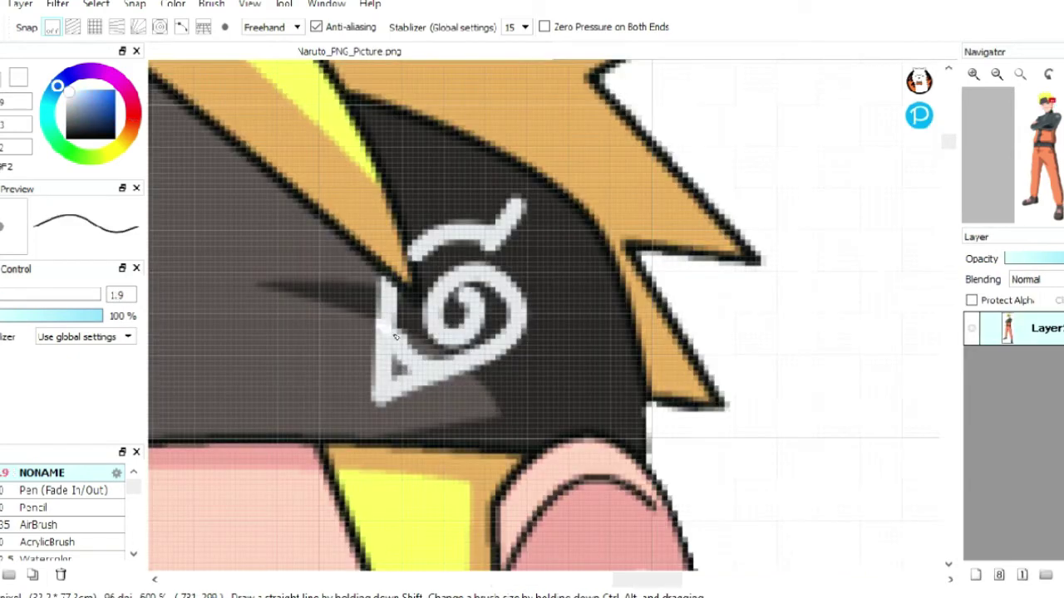
pyautogui.moveTo(396, 335); pyautogui.dragTo(386, 350)
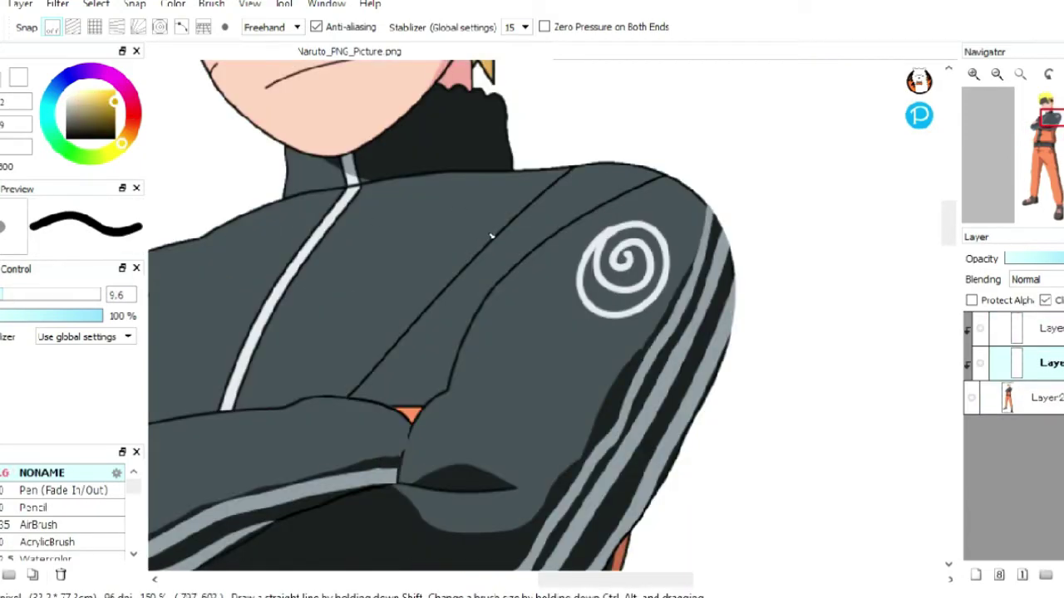
# Step: Paint a yellow strap across the jacket and outline a pillow at Naruto's waist
pyautogui.moveTo(501, 236)
pyautogui.mouseDown()
pyautogui.moveTo(380, 367)
pyautogui.moveTo(532, 229)
pyautogui.moveTo(378, 372)
pyautogui.moveTo(505, 238)
pyautogui.mouseUp()
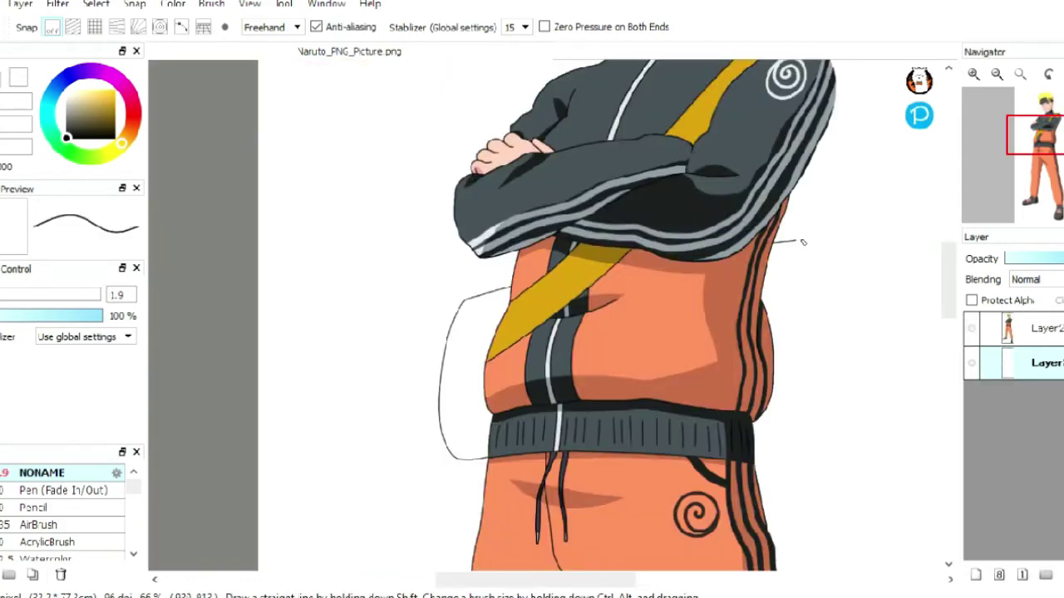
pyautogui.moveTo(803, 242)
pyautogui.mouseDown()
pyautogui.moveTo(827, 449)
pyautogui.moveTo(754, 456)
pyautogui.mouseUp()
pyautogui.moveTo(808, 245)
pyautogui.mouseDown()
pyautogui.moveTo(790, 362)
pyautogui.moveTo(798, 436)
pyautogui.mouseUp()
pyautogui.hotkey('ctrl', 'z')
pyautogui.moveTo(801, 241); pyautogui.dragTo(790, 341)
pyautogui.moveTo(803, 421); pyautogui.dragTo(798, 449)
pyautogui.hotkey('ctrl', 'z')
pyautogui.moveTo(801, 241); pyautogui.dragTo(794, 432)
pyautogui.hotkey('ctrl', 'z')
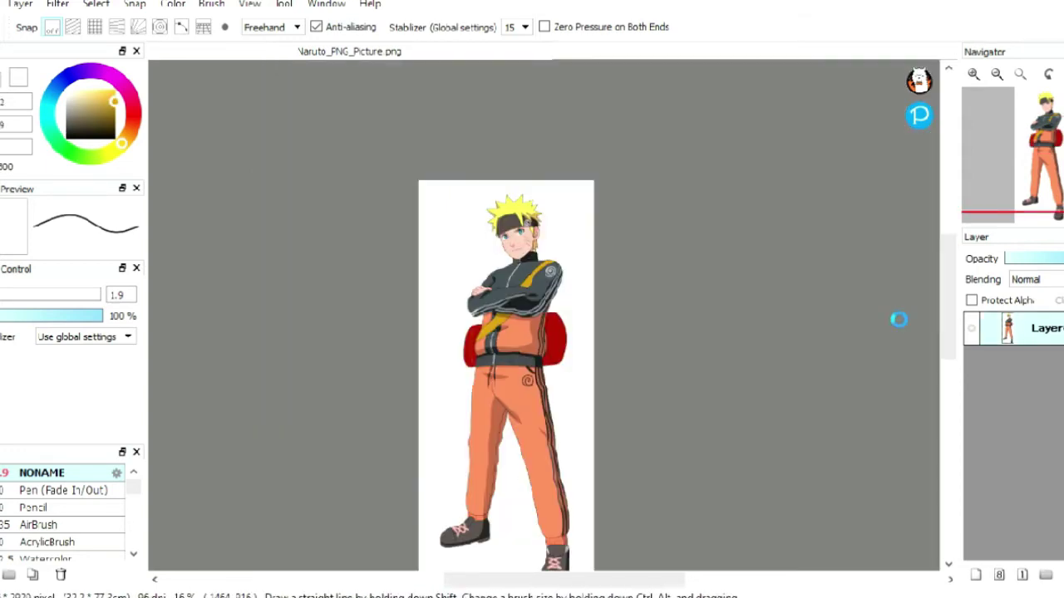
pyautogui.scroll(1, 888, 310)
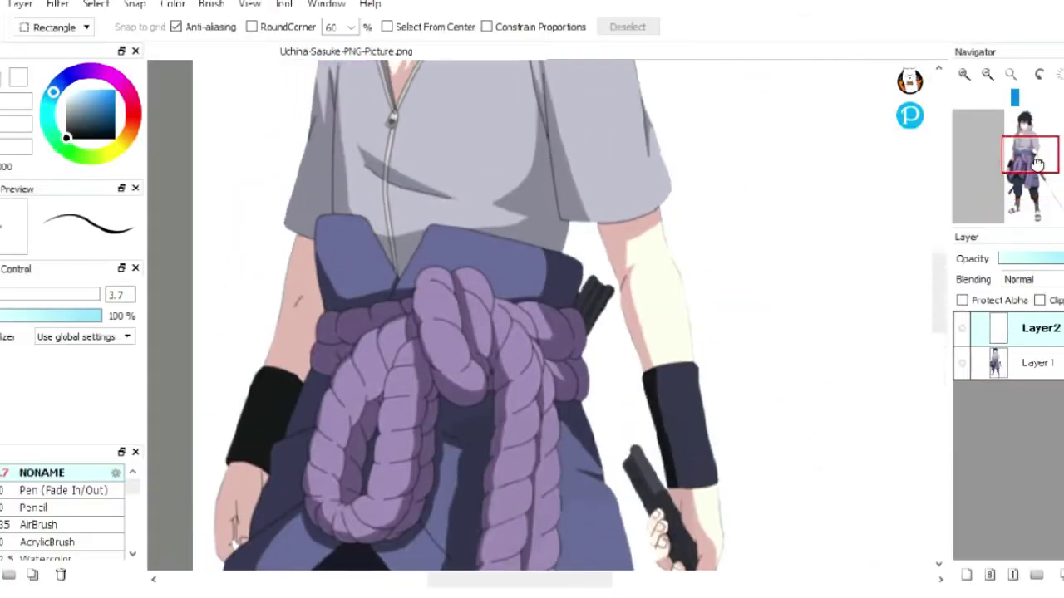
# Step: Fill Sasuke's chest fan emblem red and darken his collar edge with a thinner brush
pyautogui.moveTo(1030, 166); pyautogui.dragTo(1022, 112)
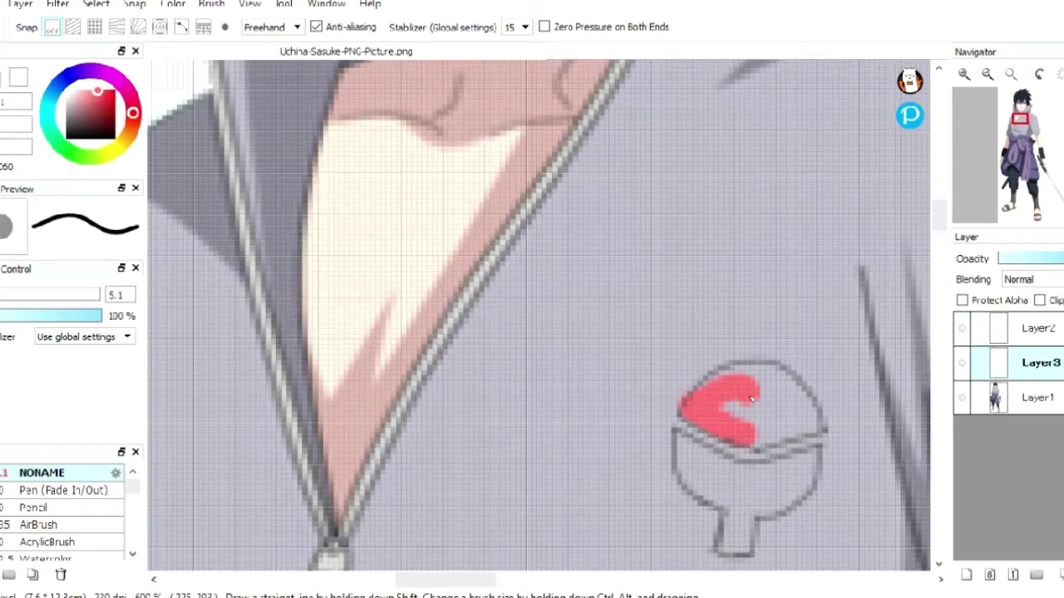
pyautogui.moveTo(698, 391)
pyautogui.mouseDown()
pyautogui.moveTo(769, 387)
pyautogui.moveTo(723, 417)
pyautogui.moveTo(782, 416)
pyautogui.mouseUp()
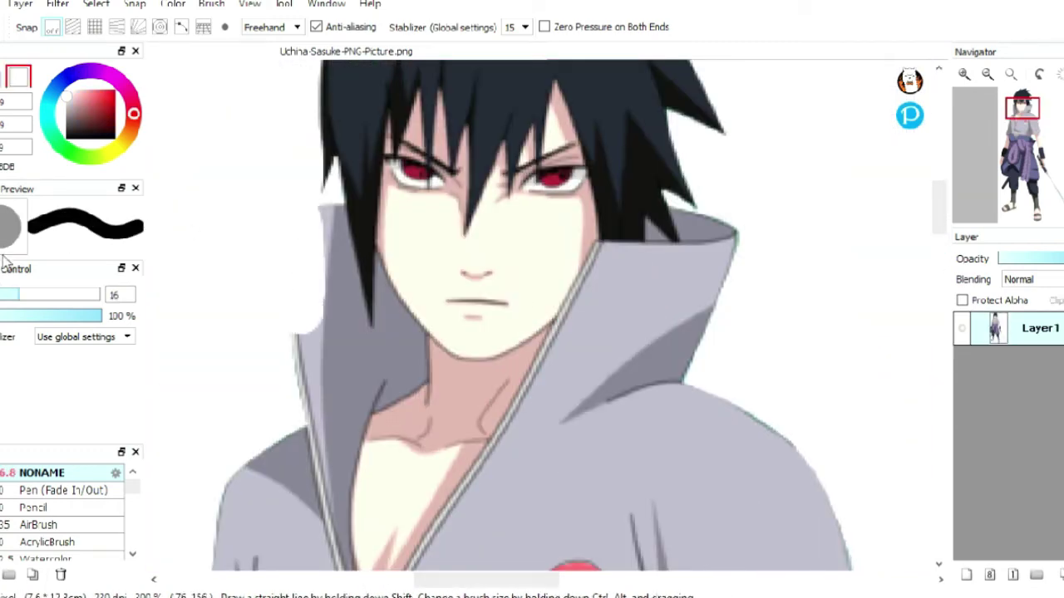
pyautogui.moveTo(536, 312); pyautogui.dragTo(523, 313)
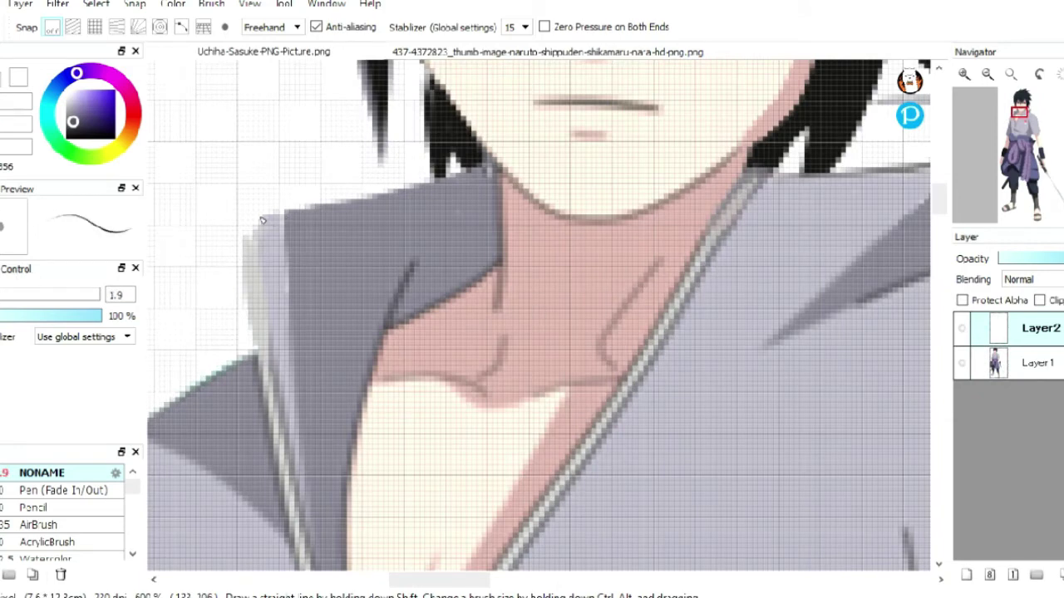
pyautogui.moveTo(263, 219); pyautogui.dragTo(465, 178)
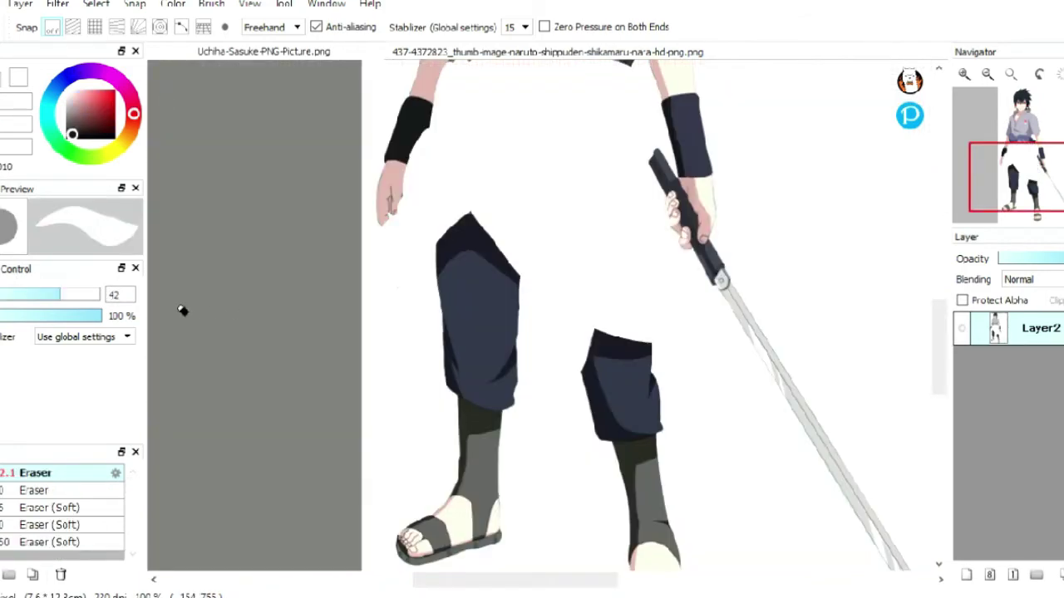
# Step: Slim Sasuke's trouser legs by erasing their edges with a smaller eraser
pyautogui.moveTo(58, 295); pyautogui.dragTo(32, 301)
pyautogui.moveTo(442, 235); pyautogui.dragTo(448, 387)
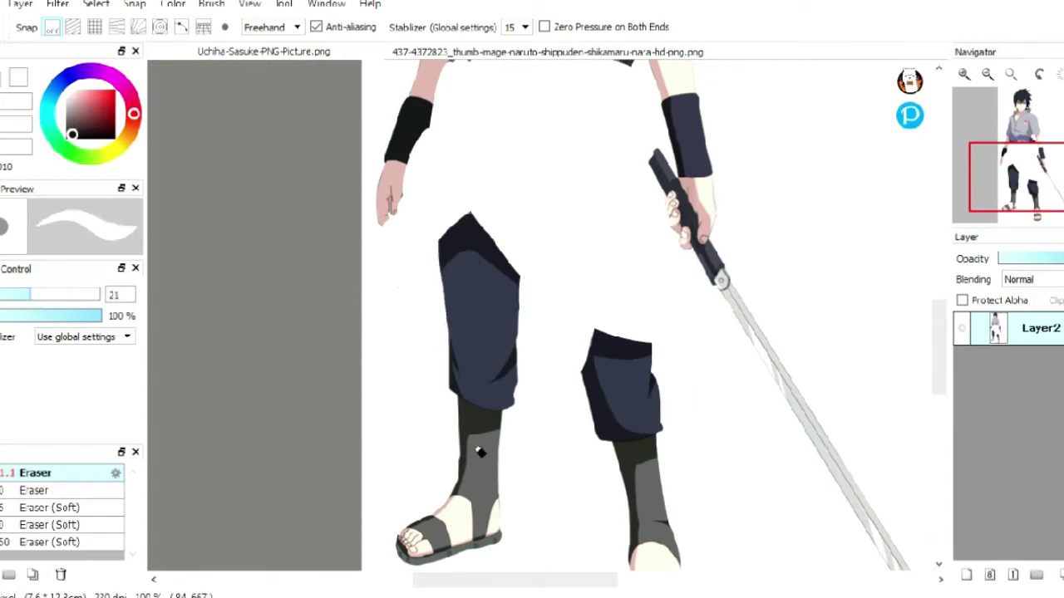
pyautogui.moveTo(600, 441); pyautogui.dragTo(588, 353)
pyautogui.moveTo(511, 411); pyautogui.dragTo(512, 247)
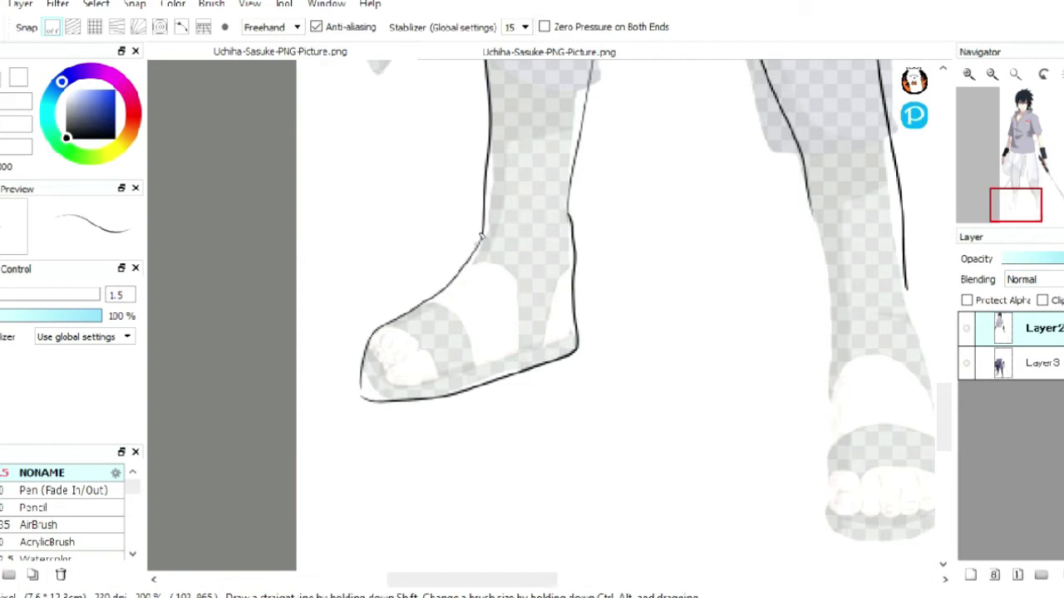
# Step: Outline the new sandal, paint its toe and heel skin pink, and darken the wristband edge
pyautogui.moveTo(480, 239); pyautogui.dragTo(538, 196)
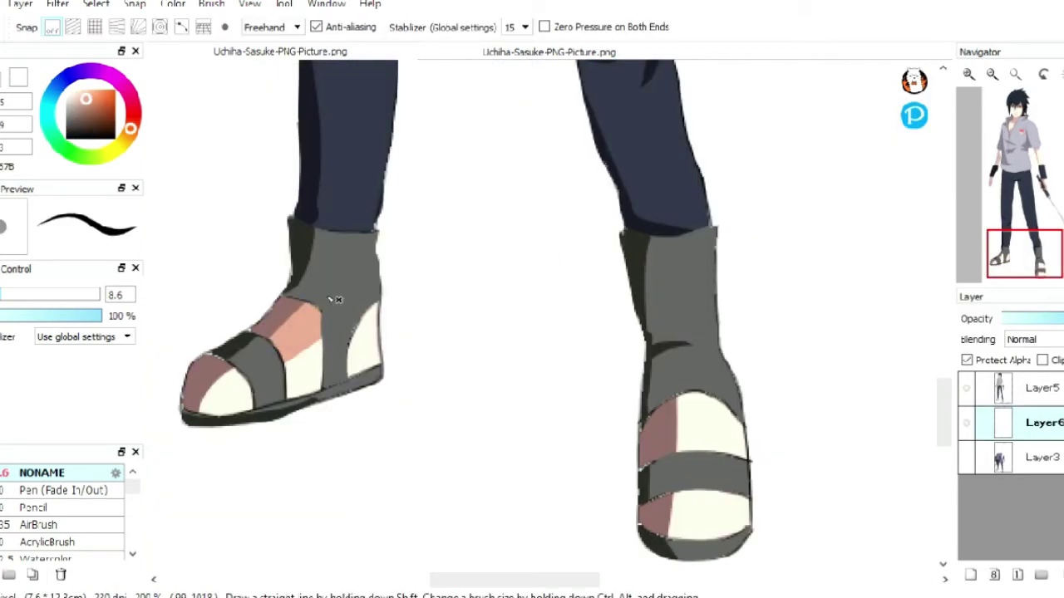
pyautogui.moveTo(328, 307); pyautogui.dragTo(197, 435)
pyautogui.moveTo(216, 399)
pyautogui.mouseDown()
pyautogui.moveTo(404, 332)
pyautogui.moveTo(335, 344)
pyautogui.mouseUp()
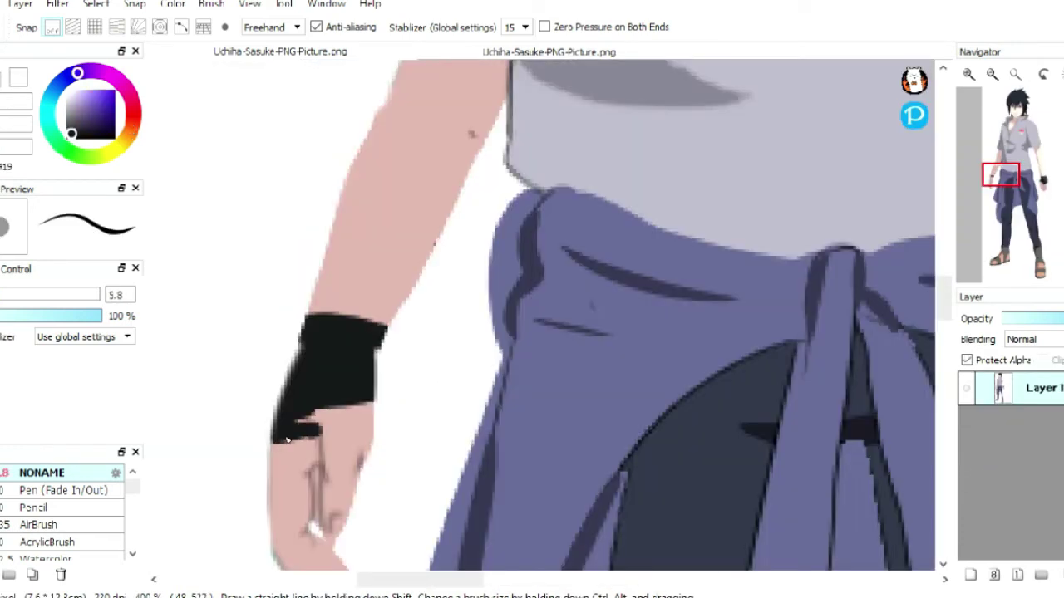
pyautogui.moveTo(275, 453)
pyautogui.mouseDown()
pyautogui.moveTo(316, 442)
pyautogui.moveTo(274, 469)
pyautogui.mouseUp()
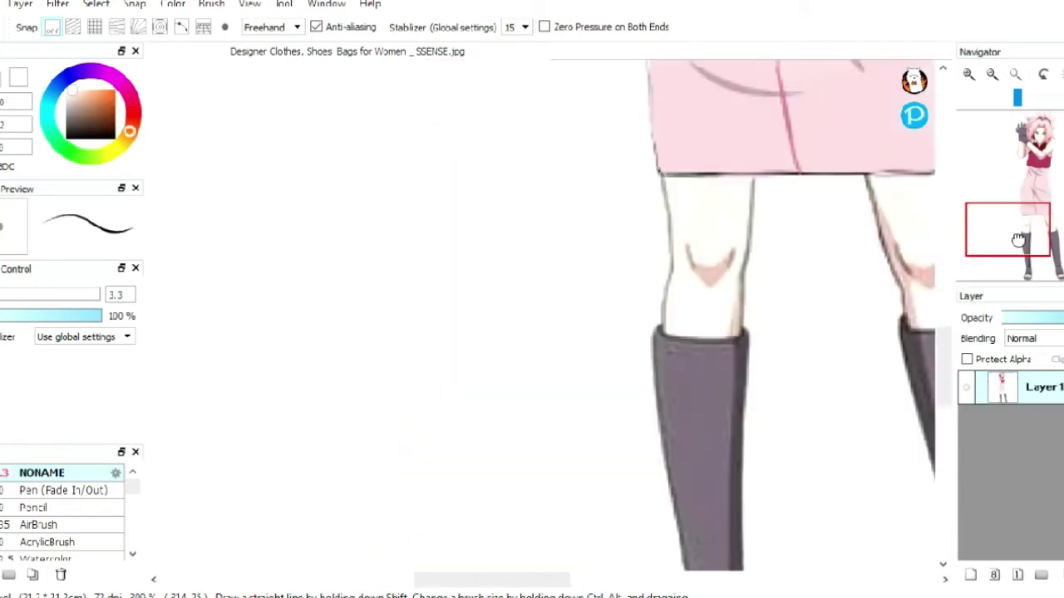
# Step: Pan with the Navigator to look over Sakura from her legs up to her skirt
pyautogui.moveTo(1018, 240); pyautogui.dragTo(1046, 123)
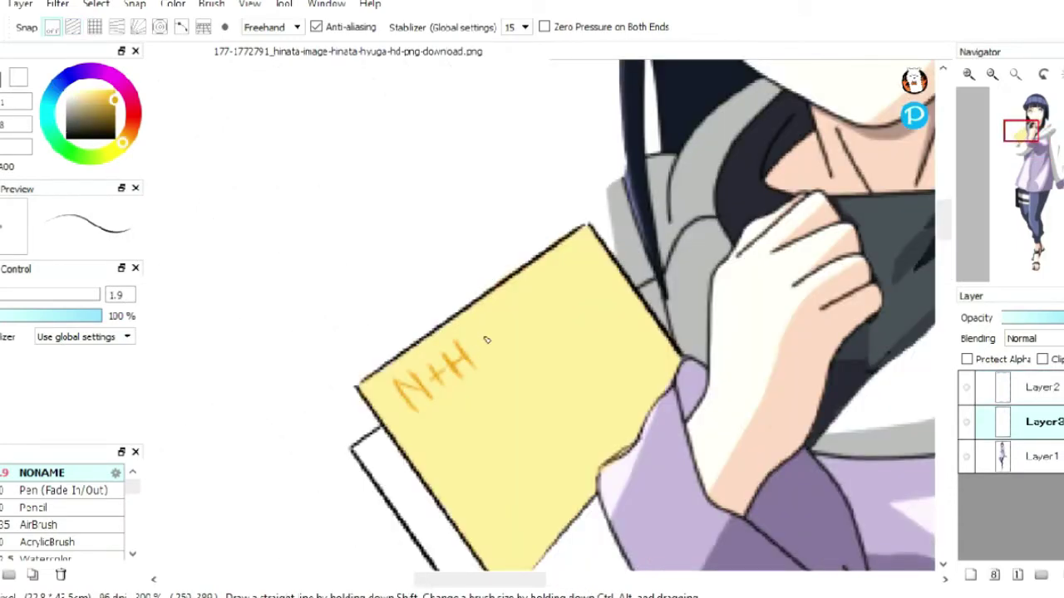
# Step: Write one more letter after N+H on Hinata's notebook
pyautogui.moveTo(486, 339); pyautogui.dragTo(492, 355)
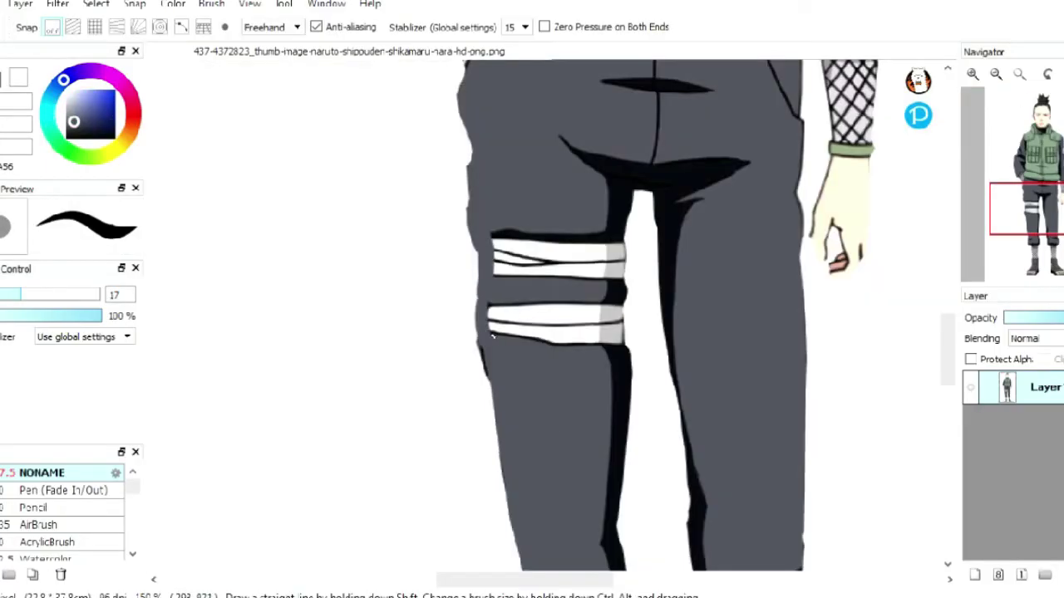
# Step: Paint over the leg bands in grey, brush green camo onto the trousers, and darken the fishnet
pyautogui.moveTo(482, 345)
pyautogui.mouseDown()
pyautogui.moveTo(486, 374)
pyautogui.moveTo(499, 229)
pyautogui.moveTo(598, 333)
pyautogui.mouseUp()
pyautogui.moveTo(1021, 123); pyautogui.dragTo(1021, 85)
pyautogui.moveTo(422, 449)
pyautogui.mouseDown()
pyautogui.moveTo(426, 492)
pyautogui.moveTo(465, 545)
pyautogui.moveTo(413, 547)
pyautogui.mouseUp()
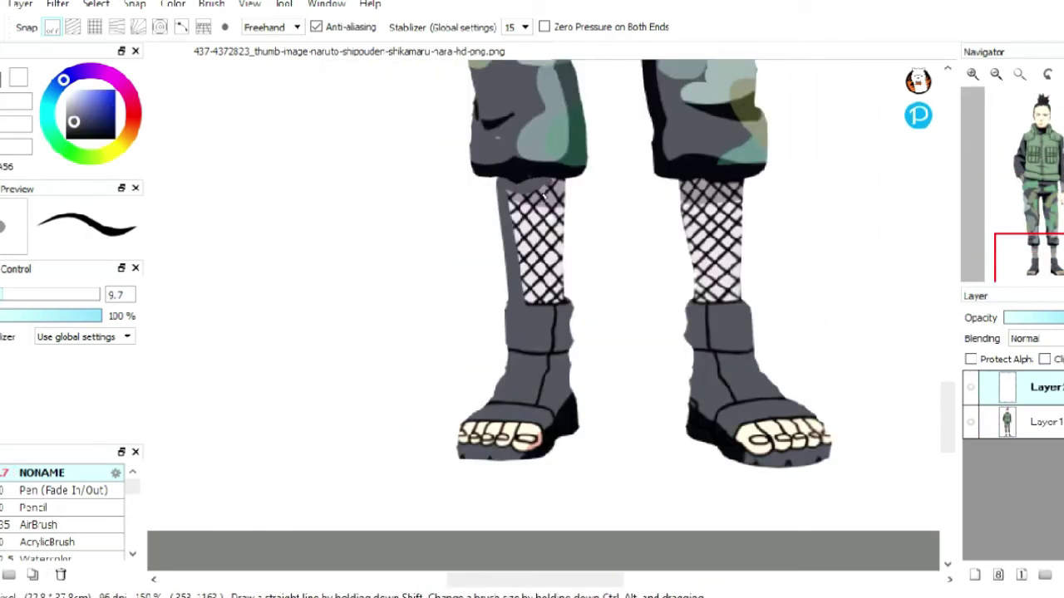
pyautogui.moveTo(542, 187)
pyautogui.mouseDown()
pyautogui.moveTo(541, 299)
pyautogui.moveTo(532, 192)
pyautogui.mouseUp()
pyautogui.moveTo(528, 269); pyautogui.dragTo(511, 191)
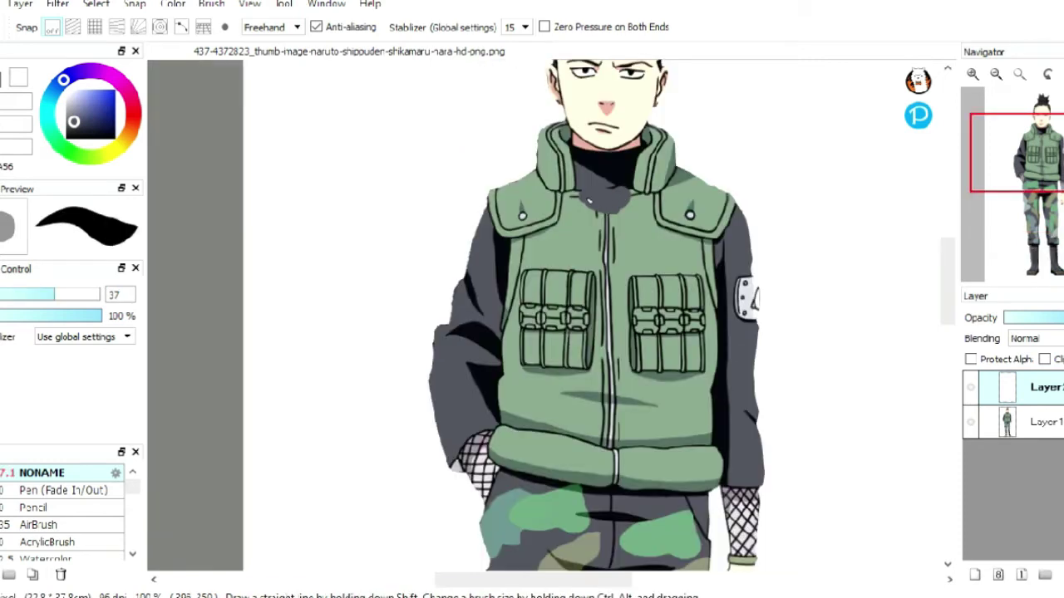
# Step: Paint a dark zipper strip down the vest with white strokes inside it
pyautogui.moveTo(588, 205); pyautogui.dragTo(600, 440)
pyautogui.moveTo(615, 215); pyautogui.dragTo(611, 451)
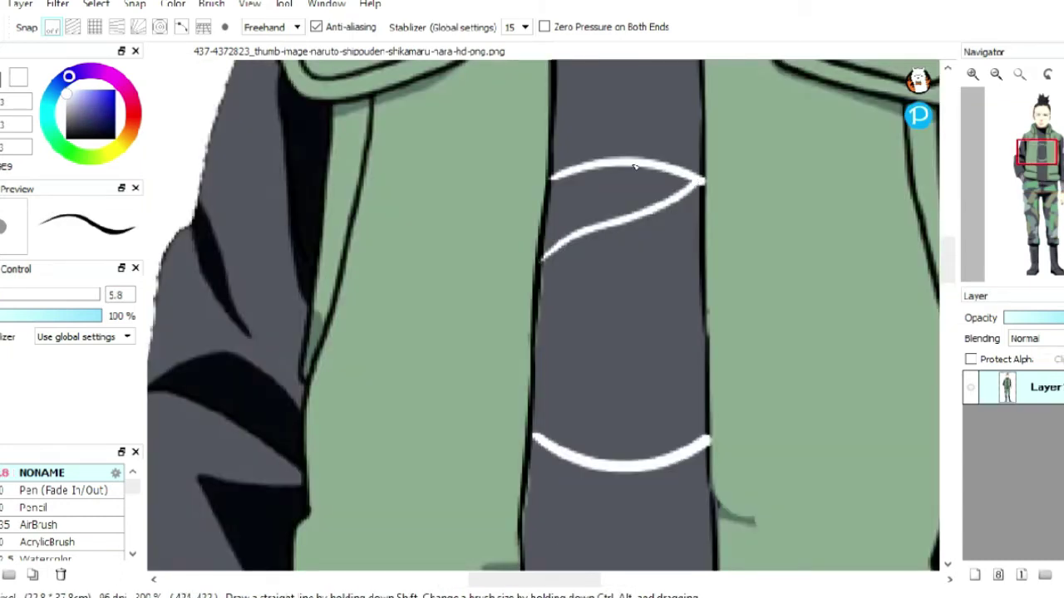
pyautogui.moveTo(634, 169); pyautogui.dragTo(635, 216)
pyautogui.moveTo(533, 353); pyautogui.dragTo(657, 286)
pyautogui.hotkey('ctrl', 'z')
pyautogui.moveTo(536, 345)
pyautogui.mouseDown()
pyautogui.moveTo(670, 292)
pyautogui.moveTo(705, 264)
pyautogui.mouseUp()
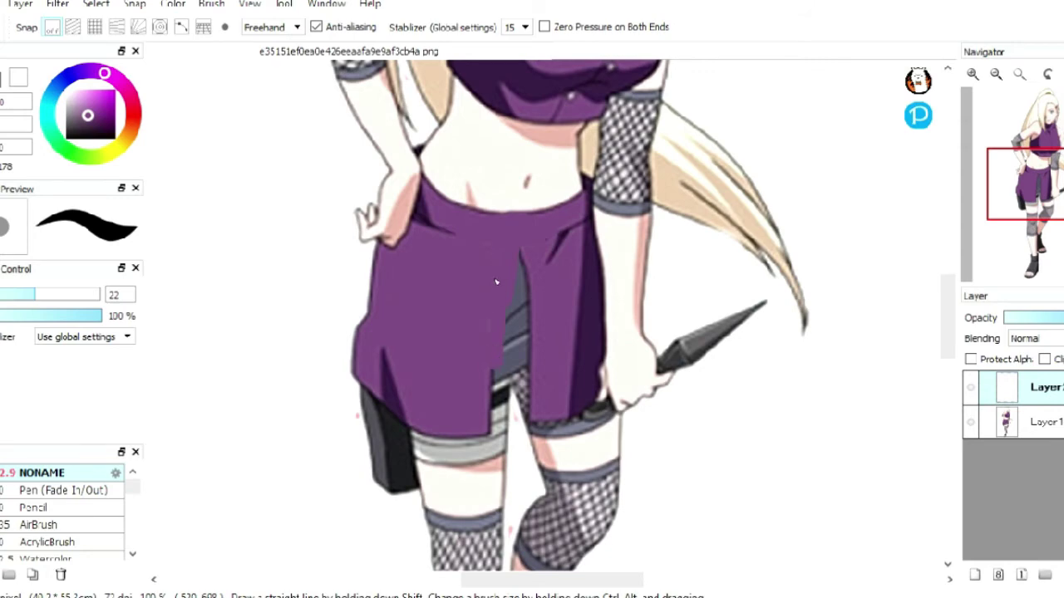
# Step: Add three dark pleat lines to Ino's skirt
pyautogui.moveTo(399, 268); pyautogui.dragTo(367, 361)
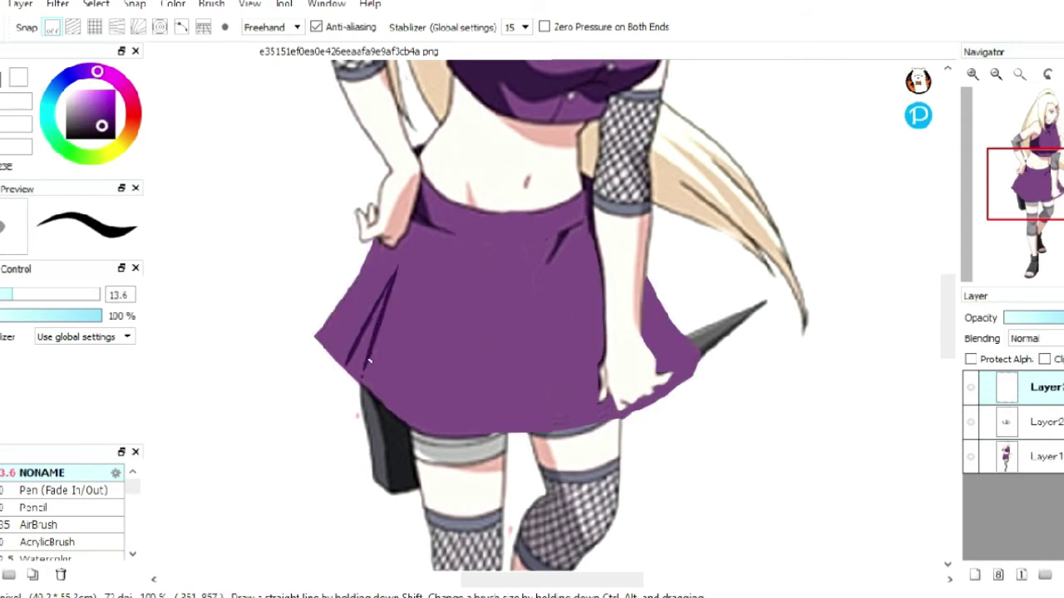
pyautogui.moveTo(447, 278); pyautogui.dragTo(403, 420)
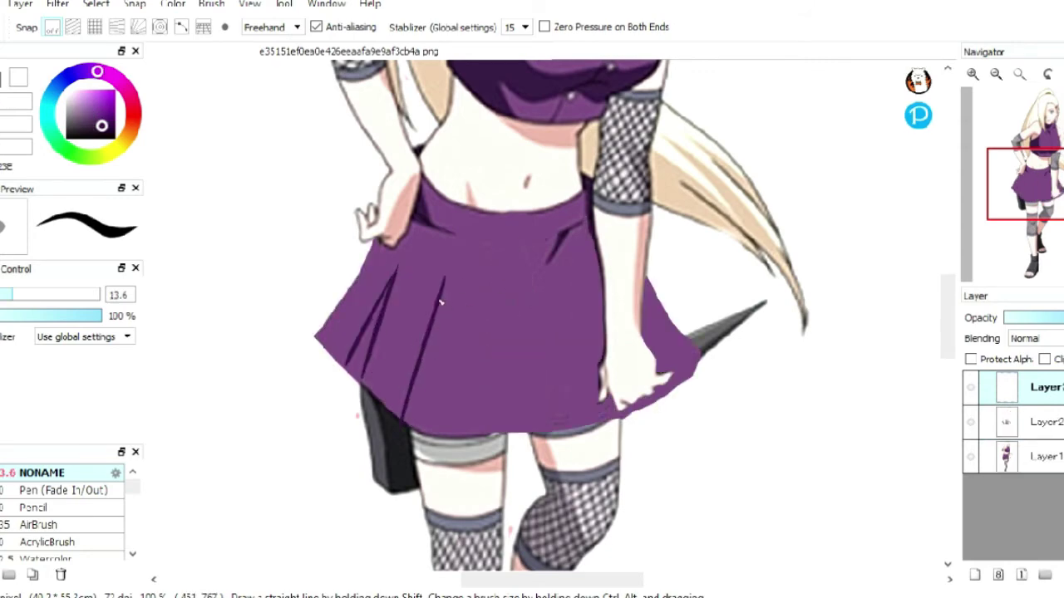
pyautogui.moveTo(445, 286); pyautogui.dragTo(430, 424)
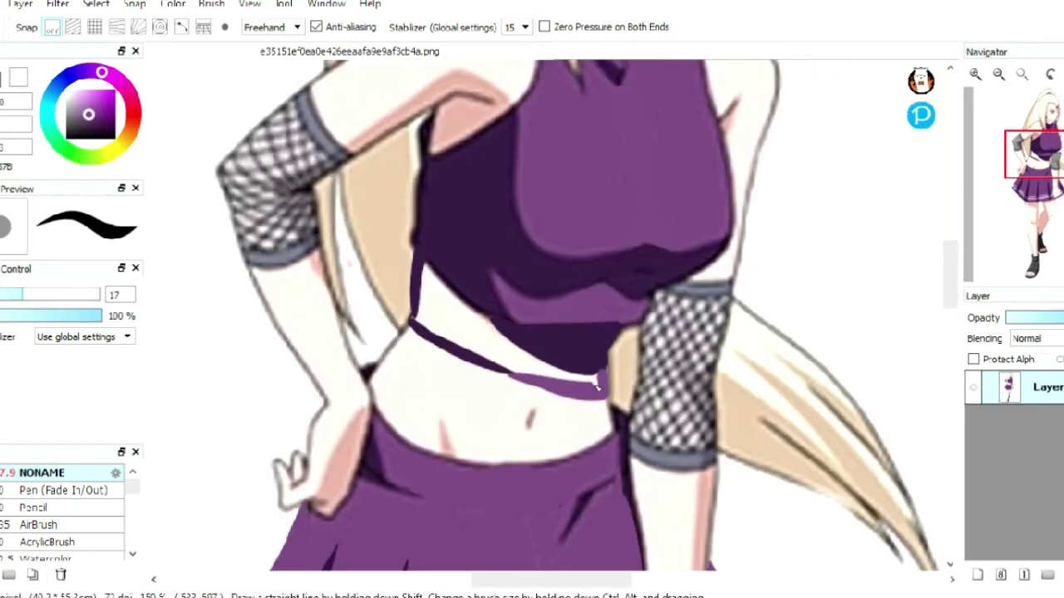
# Step: Paint a purple waistband and shoulder touches, and turn the top's white letter into K
pyautogui.moveTo(499, 366); pyautogui.dragTo(592, 380)
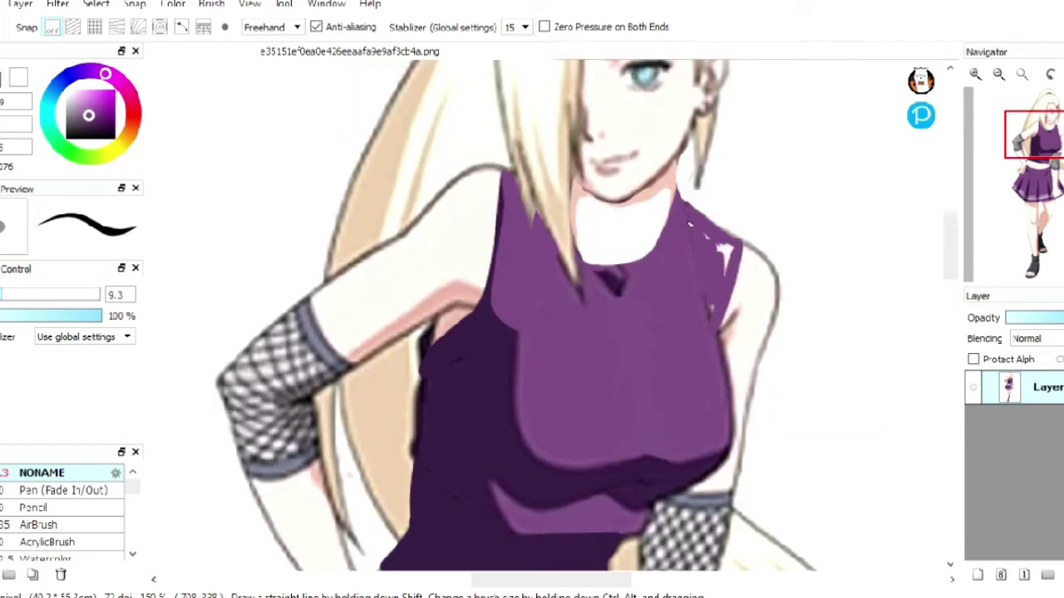
pyautogui.moveTo(730, 245); pyautogui.dragTo(723, 261)
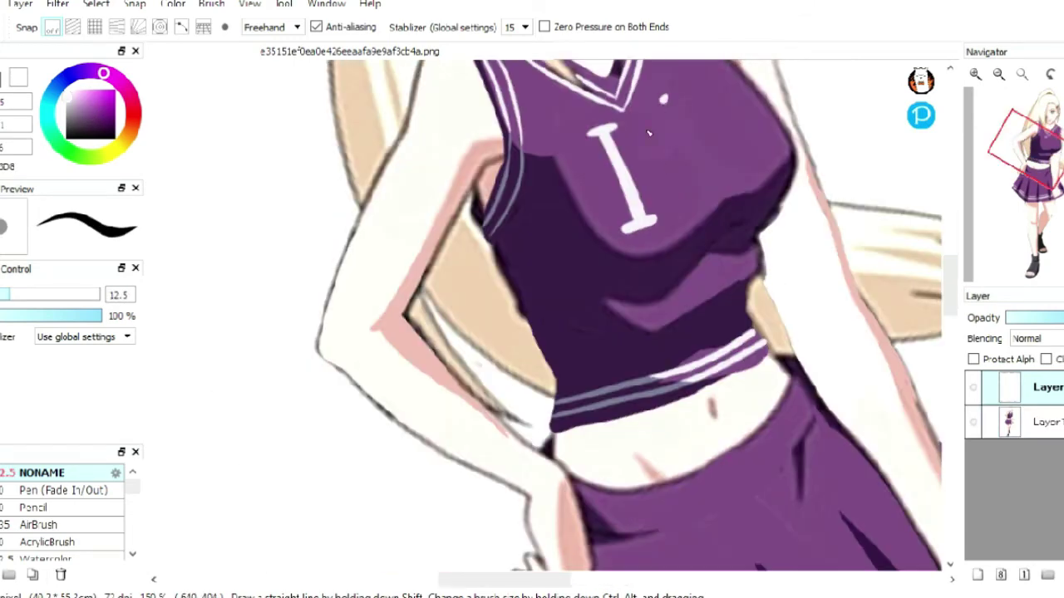
pyautogui.moveTo(649, 133)
pyautogui.mouseDown()
pyautogui.moveTo(630, 166)
pyautogui.moveTo(723, 177)
pyautogui.mouseUp()
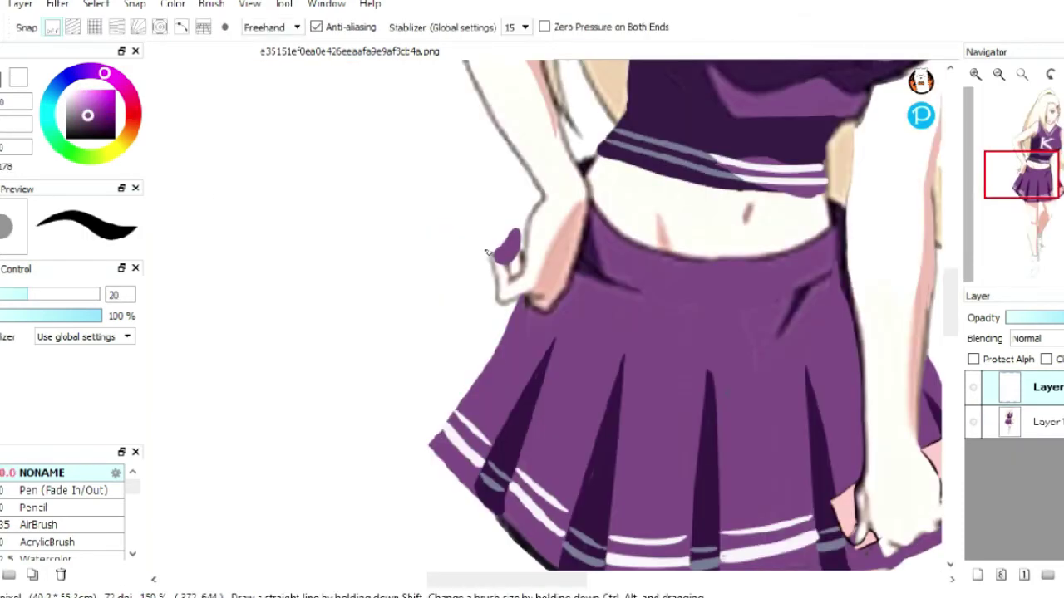
pyautogui.moveTo(516, 236); pyautogui.dragTo(347, 363)
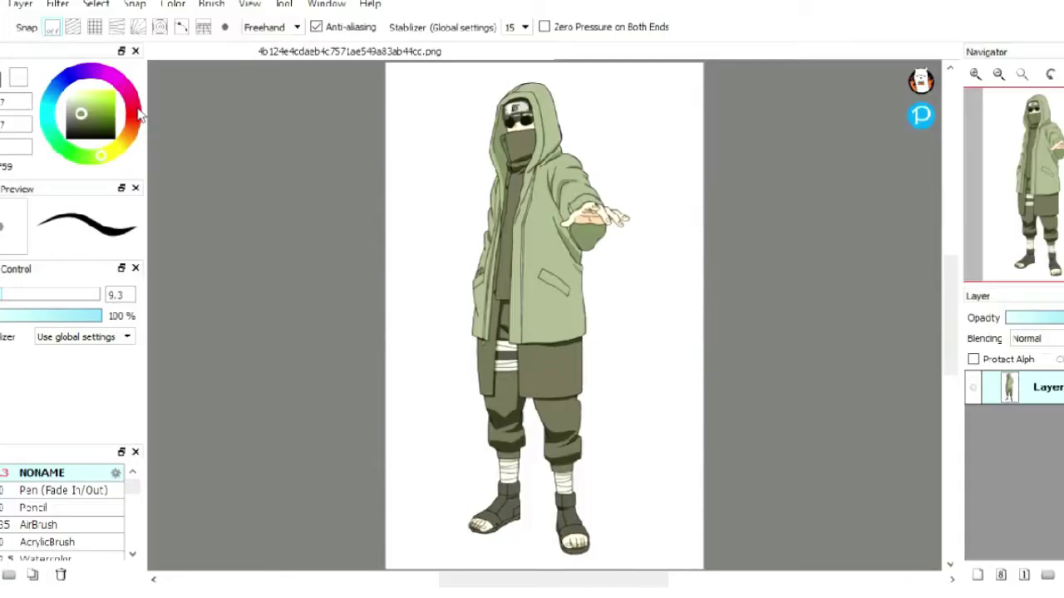
# Step: Darken the lower trouser legs and shade the ankle wraps
pyautogui.scroll(2, 480, 253)
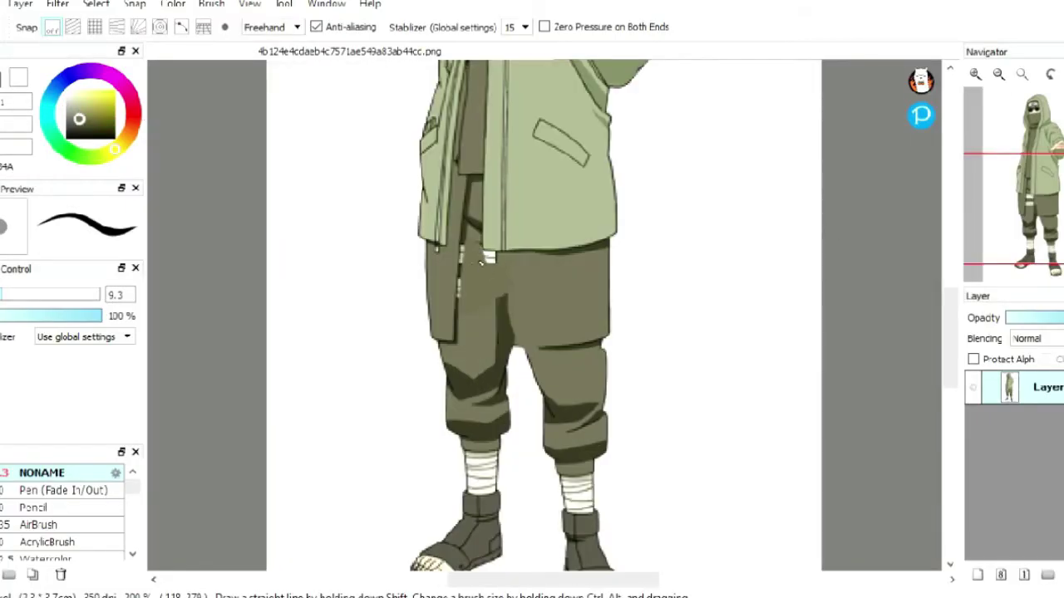
pyautogui.moveTo(453, 432)
pyautogui.mouseDown()
pyautogui.moveTo(499, 499)
pyautogui.moveTo(594, 522)
pyautogui.mouseUp()
pyautogui.moveTo(603, 449); pyautogui.dragTo(600, 515)
# Step: Shade the shoe soles, cover the light toes, and draw laces on the right shoe
pyautogui.scroll(3, 600, 514)
pyautogui.moveTo(308, 337)
pyautogui.mouseDown()
pyautogui.moveTo(314, 374)
pyautogui.moveTo(399, 353)
pyautogui.mouseUp()
pyautogui.moveTo(341, 395)
pyautogui.mouseDown()
pyautogui.moveTo(410, 363)
pyautogui.moveTo(390, 395)
pyautogui.mouseUp()
pyautogui.moveTo(790, 449); pyautogui.dragTo(922, 474)
pyautogui.moveTo(806, 315)
pyautogui.mouseDown()
pyautogui.moveTo(856, 320)
pyautogui.moveTo(874, 337)
pyautogui.mouseUp()
pyautogui.moveTo(813, 353); pyautogui.dragTo(879, 349)
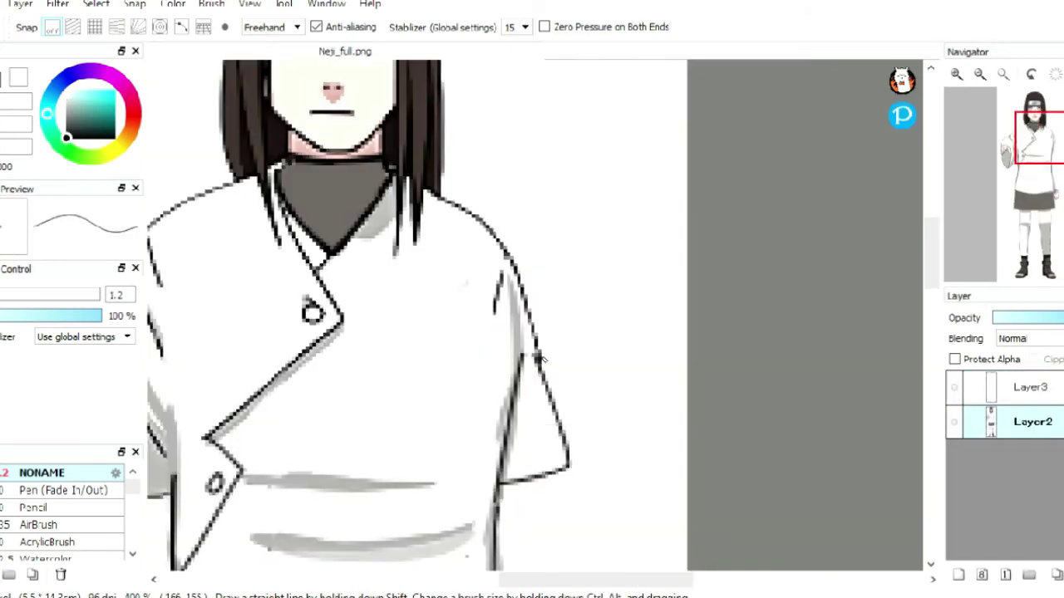
# Step: Draw Neji's sleeve edge down to the hand and a letter H on his shirt
pyautogui.moveTo(538, 357); pyautogui.dragTo(567, 462)
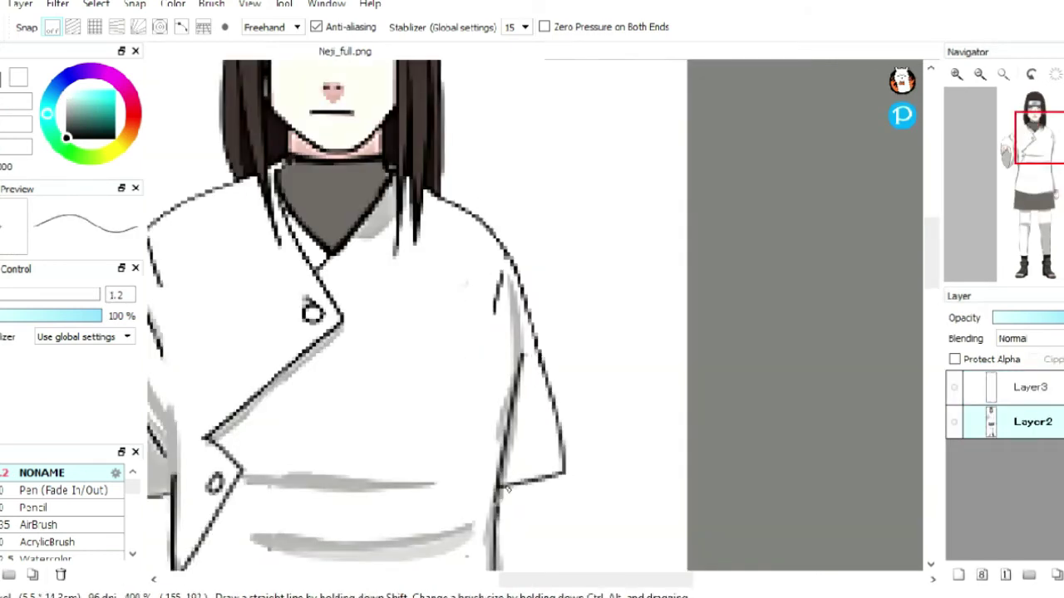
pyautogui.scroll(-4, 549, 365)
pyautogui.moveTo(559, 373); pyautogui.dragTo(566, 465)
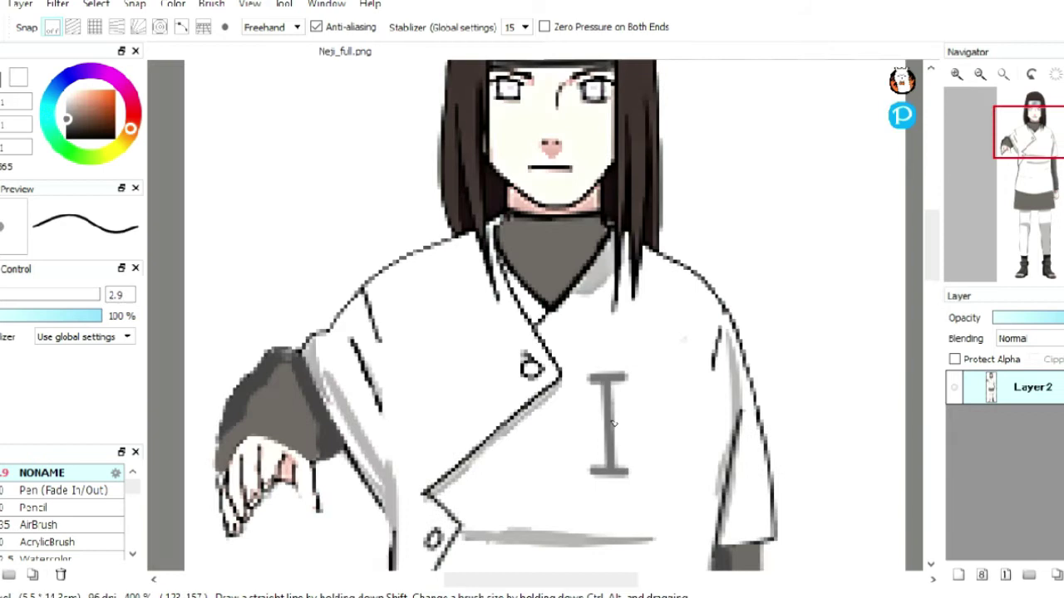
pyautogui.moveTo(610, 420); pyautogui.dragTo(658, 420)
pyautogui.moveTo(659, 376)
pyautogui.mouseDown()
pyautogui.moveTo(662, 470)
pyautogui.moveTo(641, 474)
pyautogui.mouseUp()
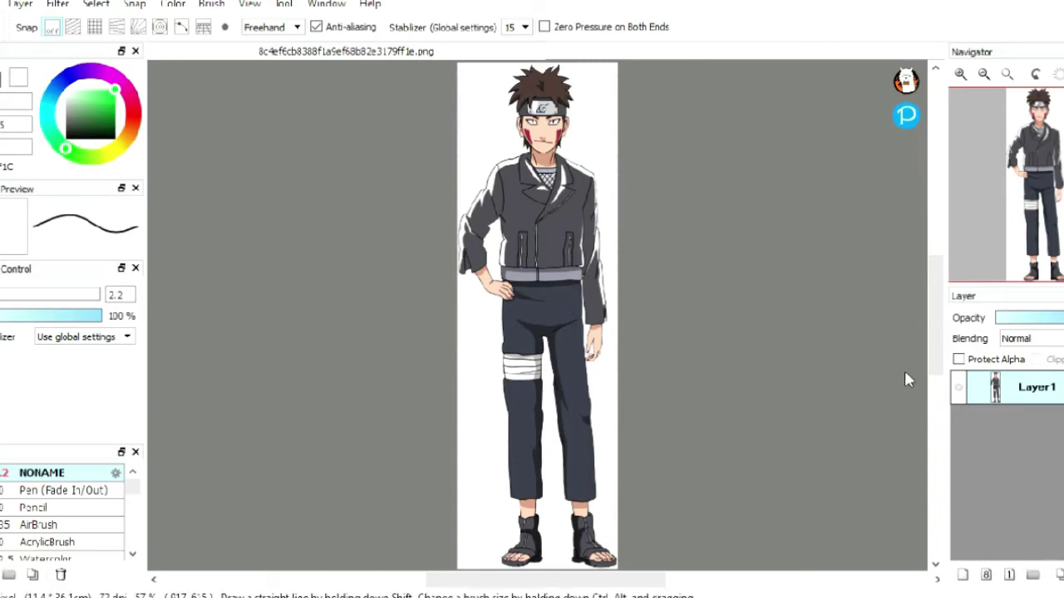
# Step: Paint out Kiba's knee bandage, add a finger line on his hand, and thin his eyebrows
pyautogui.moveTo(448, 415); pyautogui.dragTo(453, 482)
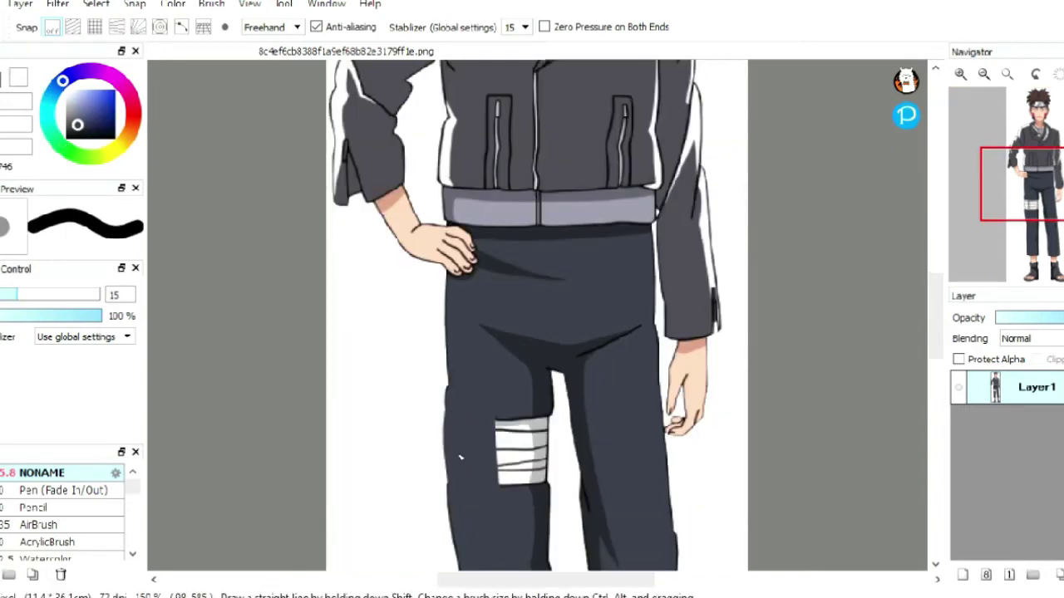
pyautogui.moveTo(498, 424)
pyautogui.mouseDown()
pyautogui.moveTo(499, 486)
pyautogui.moveTo(513, 499)
pyautogui.moveTo(525, 415)
pyautogui.mouseUp()
pyautogui.moveTo(528, 493); pyautogui.dragTo(528, 405)
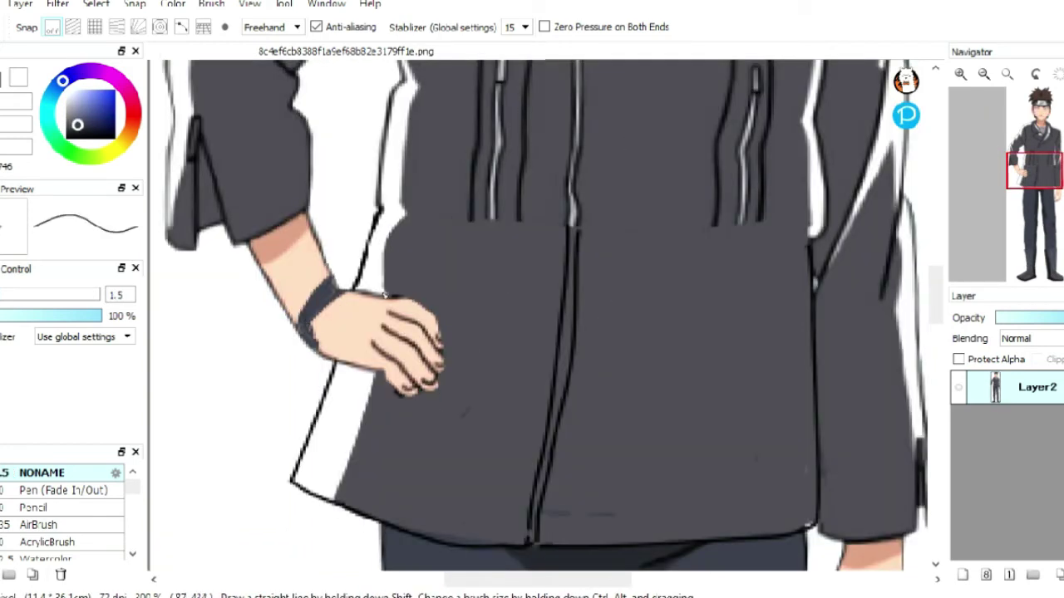
pyautogui.moveTo(401, 301); pyautogui.dragTo(369, 364)
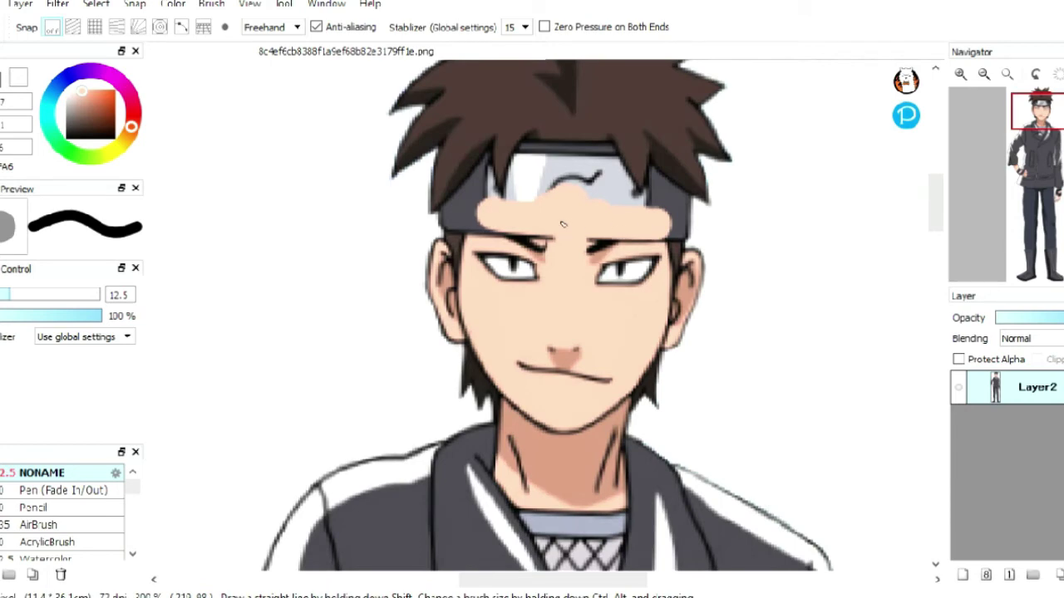
pyautogui.moveTo(562, 223)
pyautogui.mouseDown()
pyautogui.moveTo(486, 220)
pyautogui.moveTo(641, 227)
pyautogui.mouseUp()
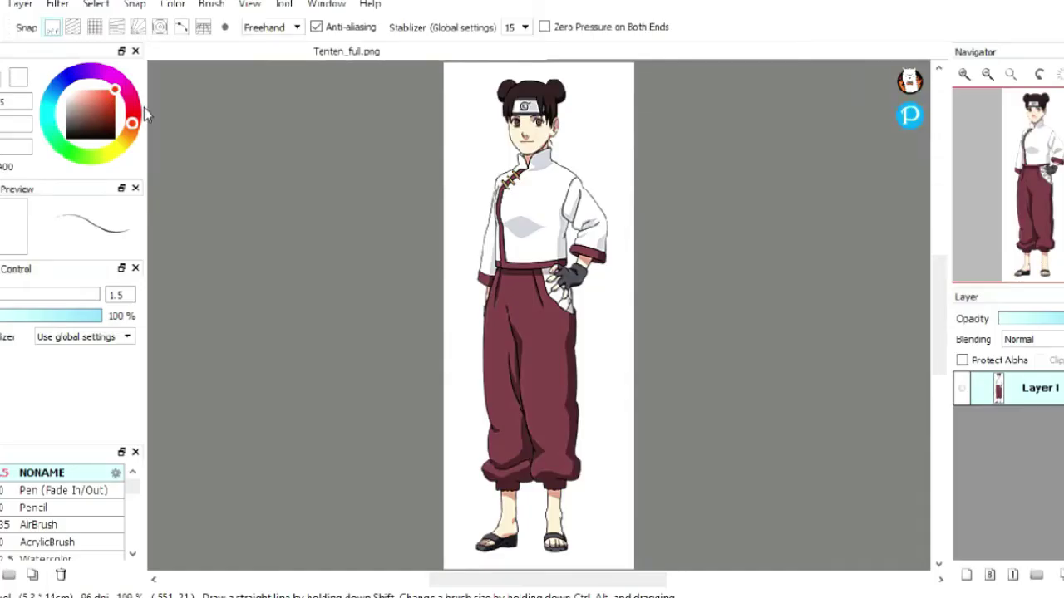
# Step: Move Tenten's gold clasp, touch up the trouser and collar edges, and show the artwork layer
pyautogui.moveTo(563, 368); pyautogui.dragTo(594, 214)
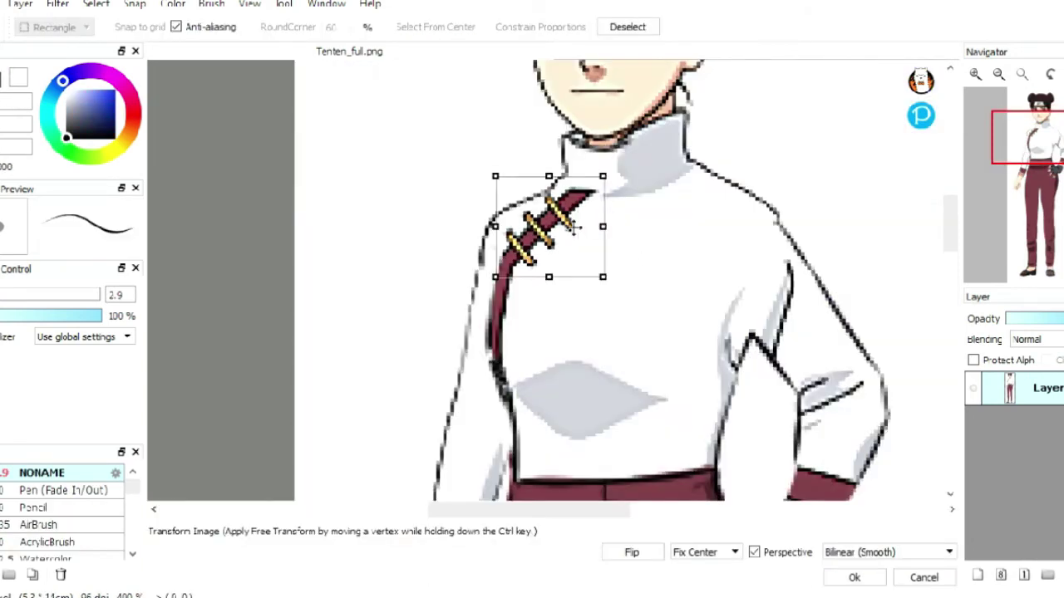
pyautogui.moveTo(580, 220); pyautogui.dragTo(372, 180)
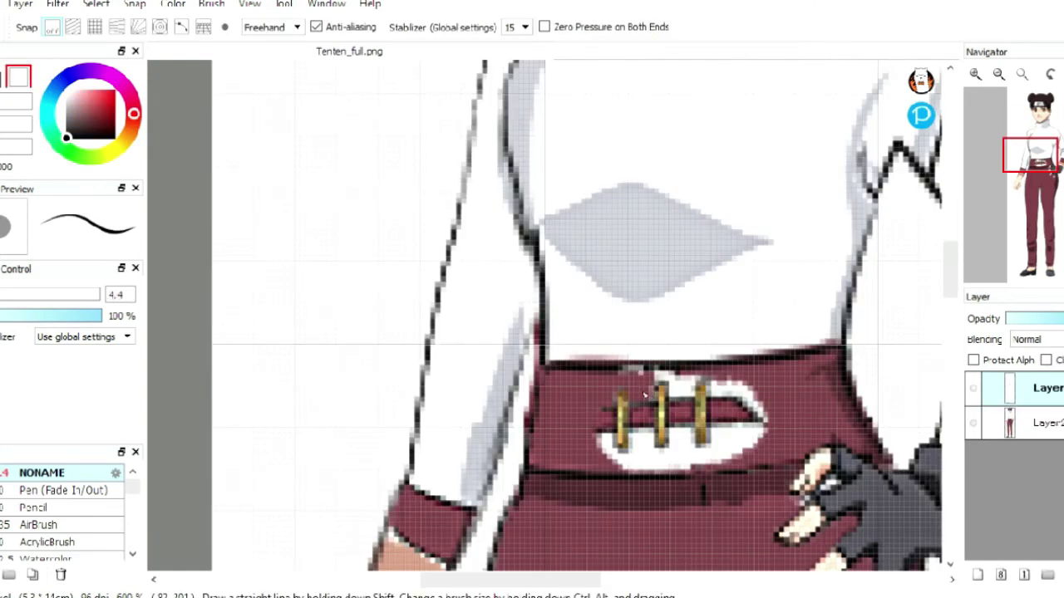
pyautogui.moveTo(630, 369); pyautogui.dragTo(663, 370)
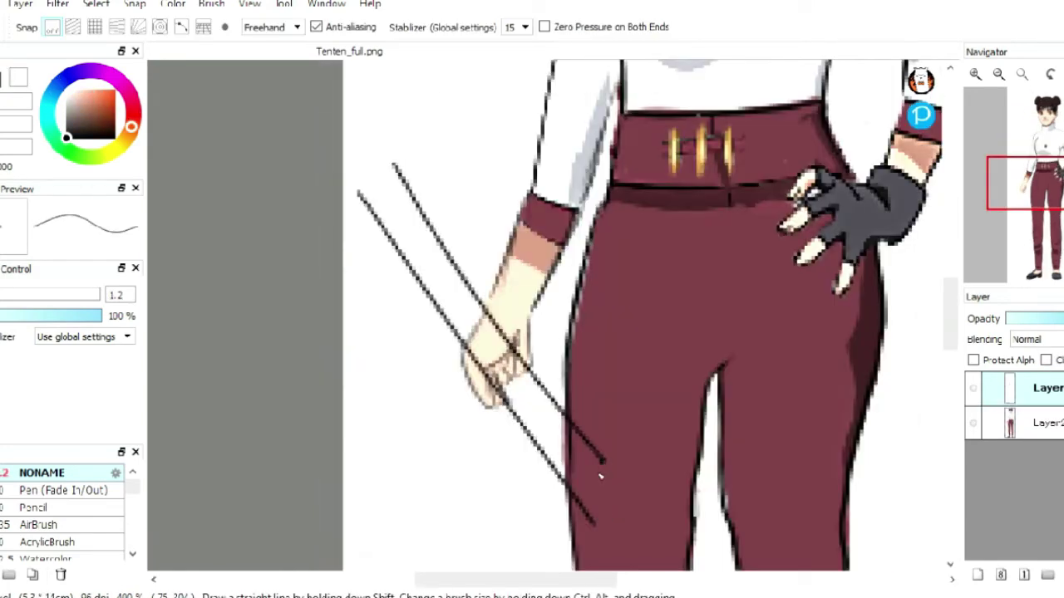
pyautogui.moveTo(602, 459)
pyautogui.mouseDown()
pyautogui.moveTo(595, 521)
pyautogui.moveTo(613, 524)
pyautogui.mouseUp()
pyautogui.hotkey('ctrl', 'z')
pyautogui.hotkey('ctrl', 'z')
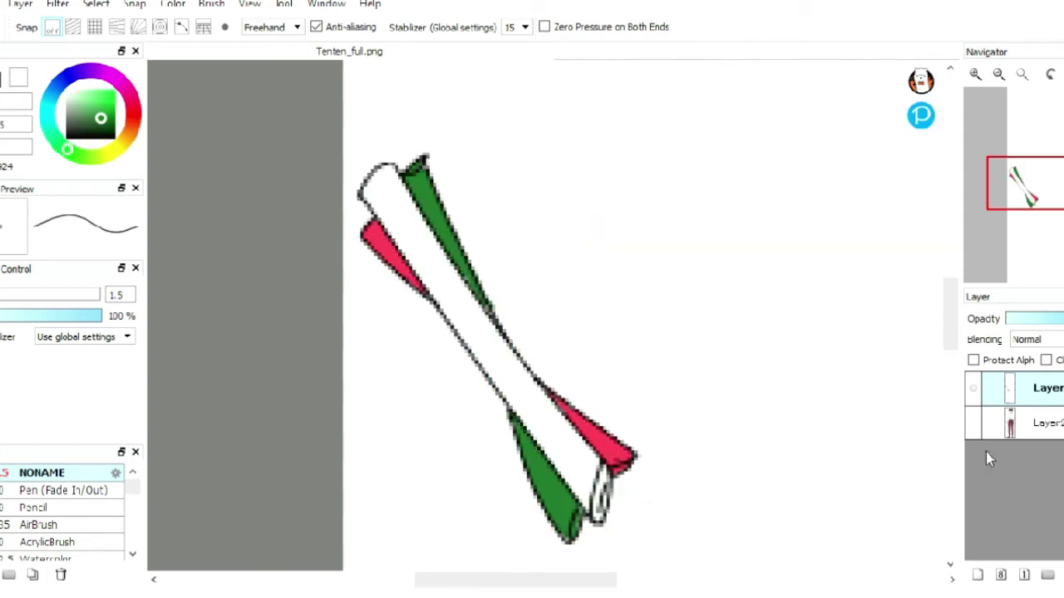
pyautogui.click(972, 423)
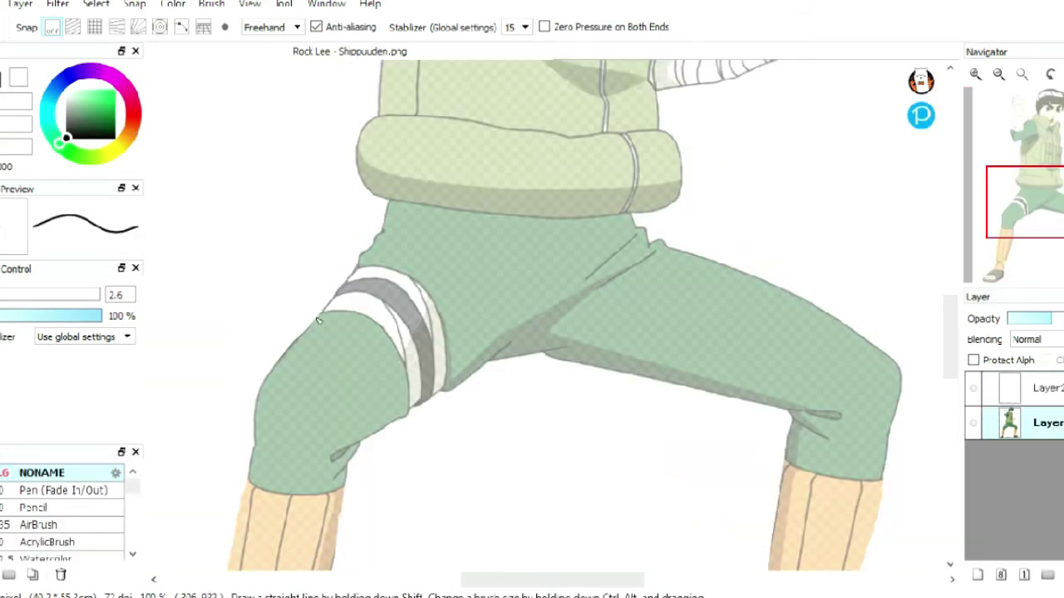
# Step: Draw the shorts' hem, paint the bare knee cream, and add a grey-trimmed white shoe stripe
pyautogui.moveTo(318, 321)
pyautogui.mouseDown()
pyautogui.moveTo(387, 359)
pyautogui.moveTo(420, 423)
pyautogui.moveTo(527, 348)
pyautogui.mouseUp()
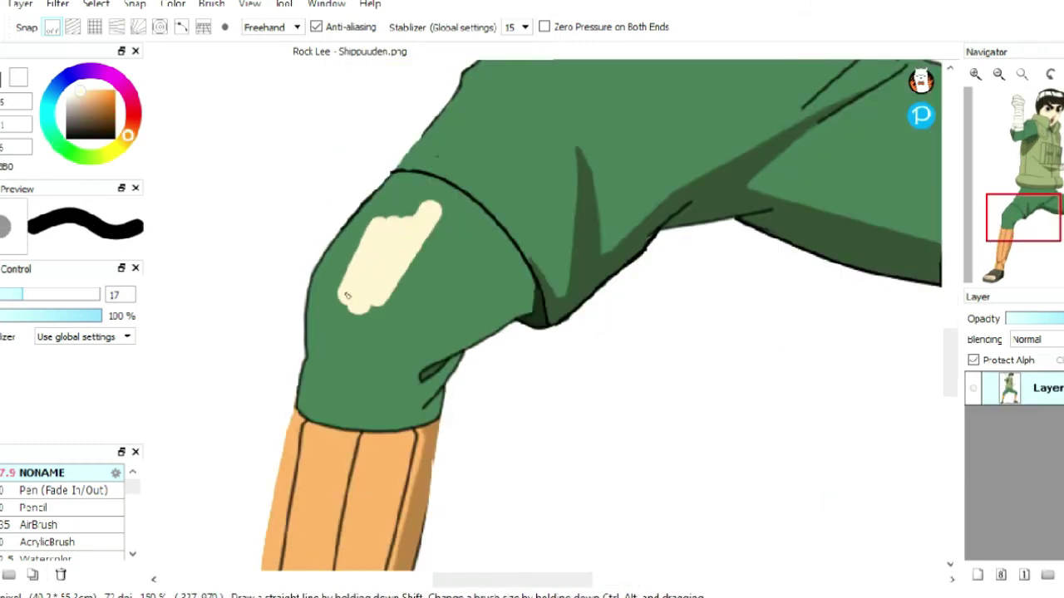
pyautogui.moveTo(347, 295)
pyautogui.mouseDown()
pyautogui.moveTo(378, 218)
pyautogui.moveTo(320, 295)
pyautogui.mouseUp()
pyautogui.moveTo(332, 241); pyautogui.dragTo(320, 374)
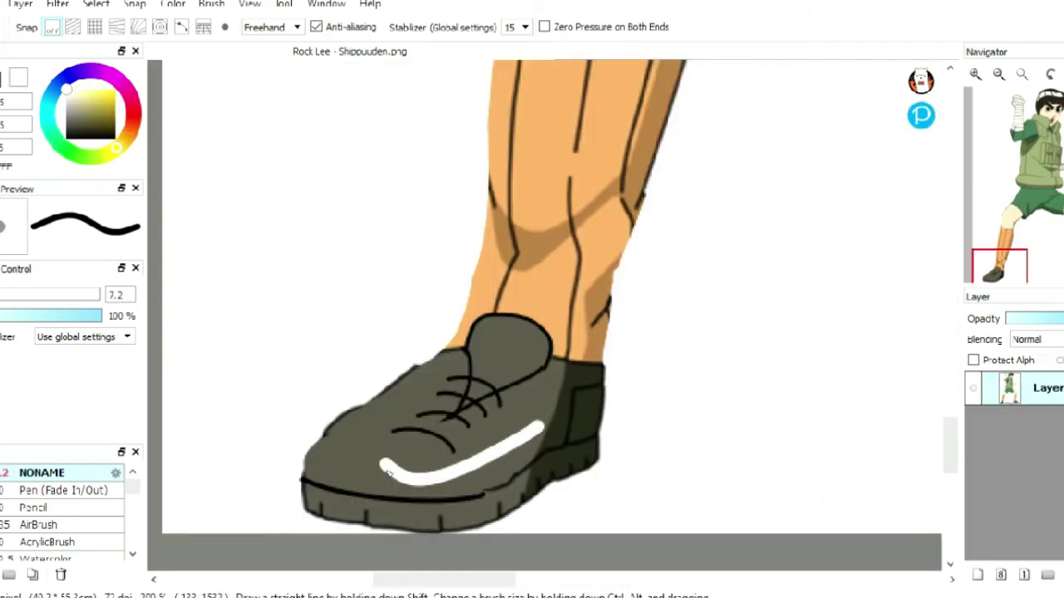
pyautogui.moveTo(552, 315); pyautogui.dragTo(543, 315)
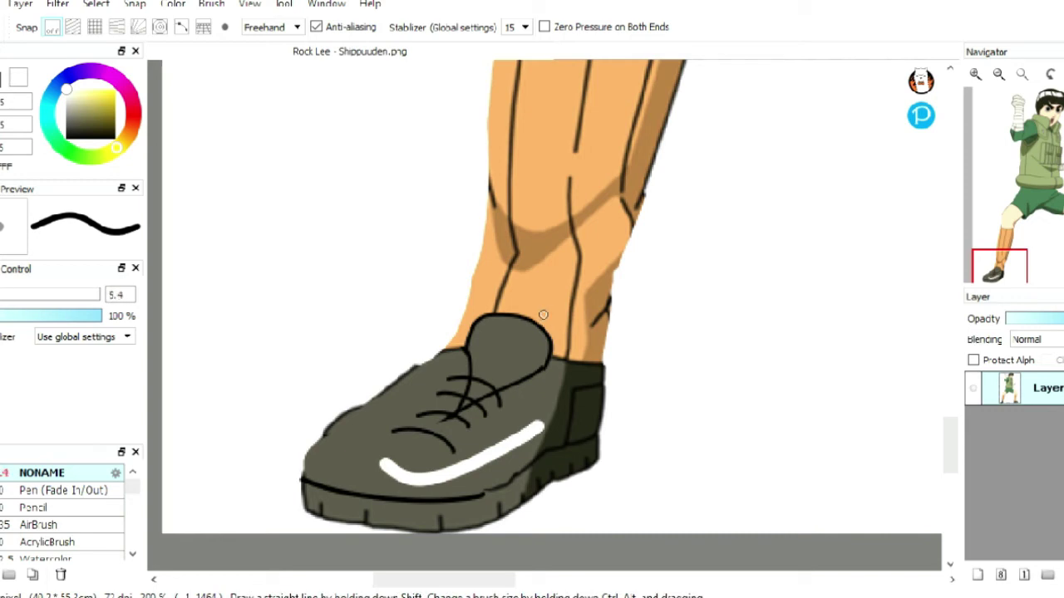
pyautogui.moveTo(541, 419); pyautogui.dragTo(509, 443)
pyautogui.hotkey('ctrl', 'z')
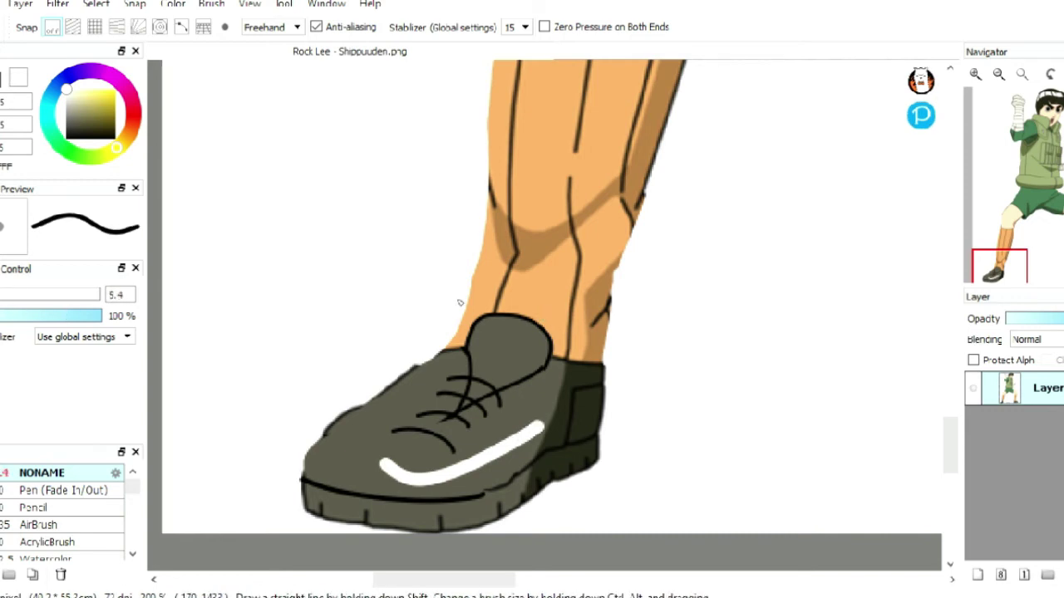
pyautogui.keyDown('alt'); pyautogui.click(500, 455); pyautogui.keyUp('alt')
pyautogui.moveTo(540, 425); pyautogui.dragTo(470, 453)
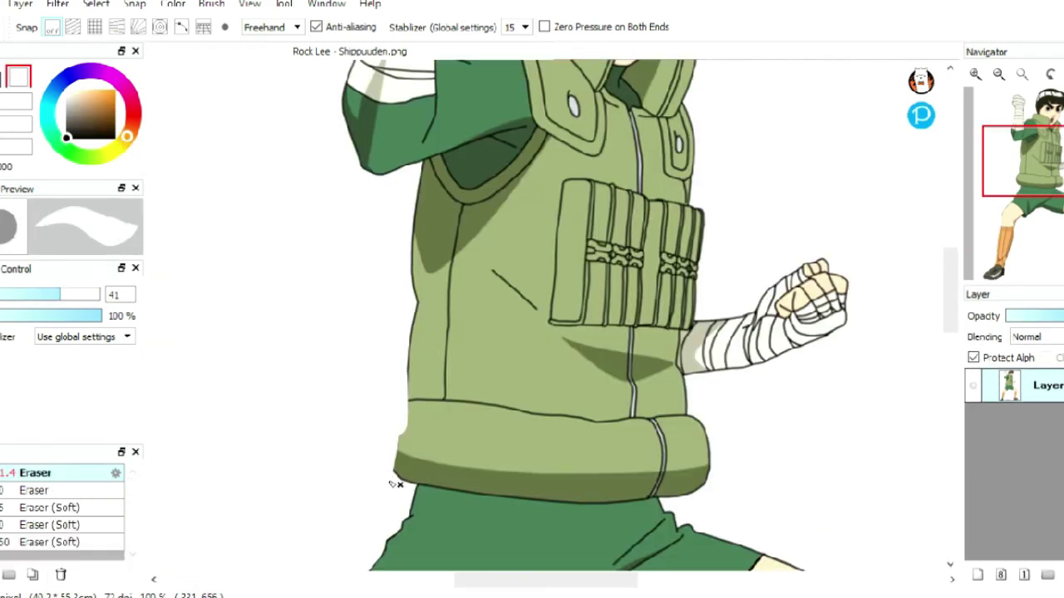
# Step: Erase along the vest's left edge, dropping a stray white line beside it
pyautogui.moveTo(387, 385); pyautogui.dragTo(402, 486)
pyautogui.moveTo(415, 387); pyautogui.dragTo(611, 295)
pyautogui.moveTo(636, 359); pyautogui.dragTo(634, 288)
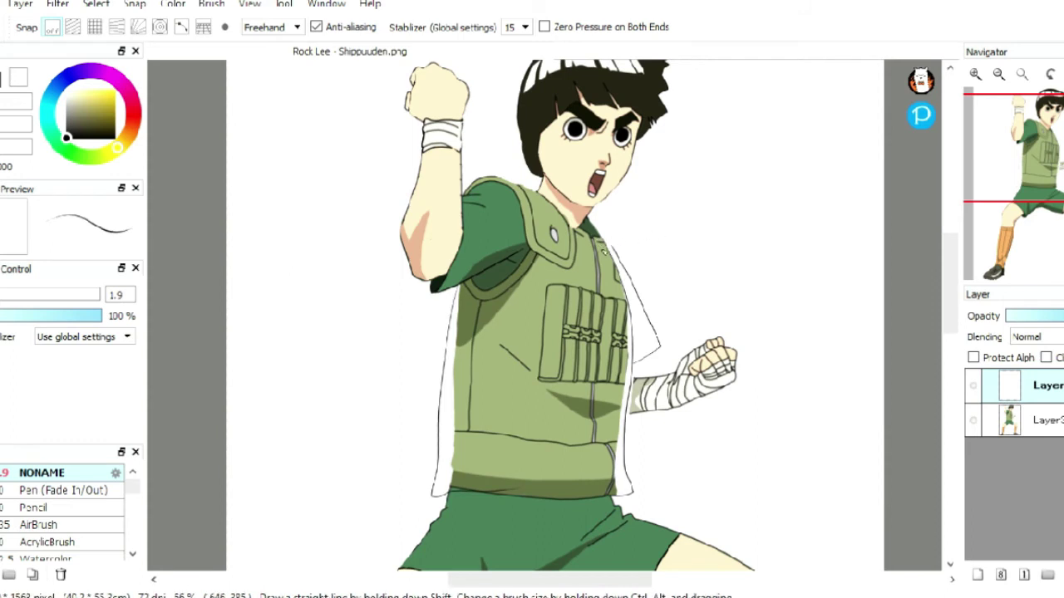
pyautogui.hotkey('ctrl', 'z')
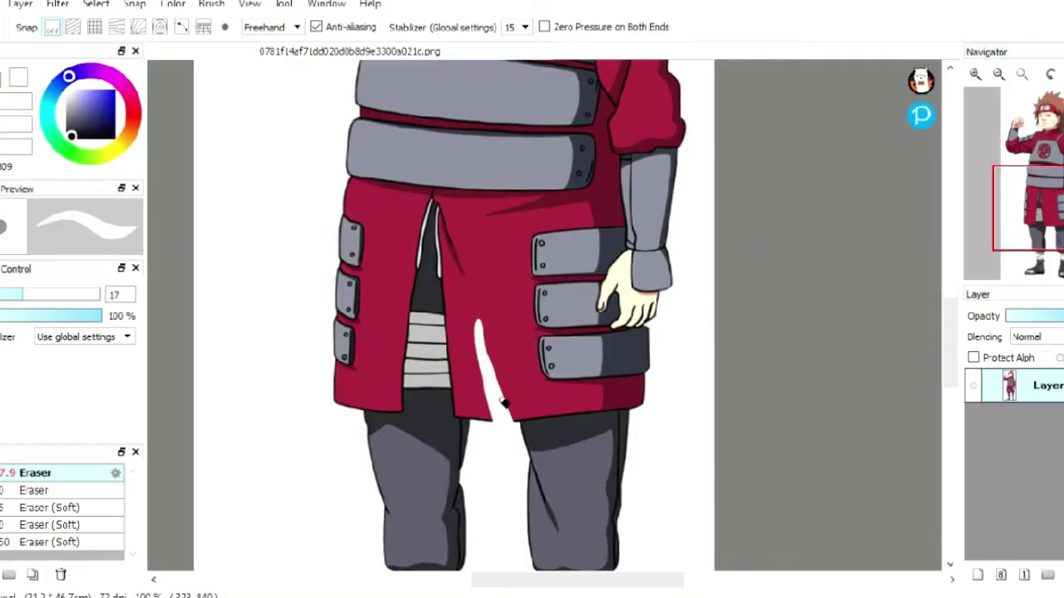
# Step: Whiten the skirt slit, extend the red sleeve over the armour, and add white fur trim to the coat
pyautogui.moveTo(503, 402)
pyautogui.mouseDown()
pyautogui.moveTo(489, 349)
pyautogui.moveTo(487, 420)
pyautogui.moveTo(482, 349)
pyautogui.mouseUp()
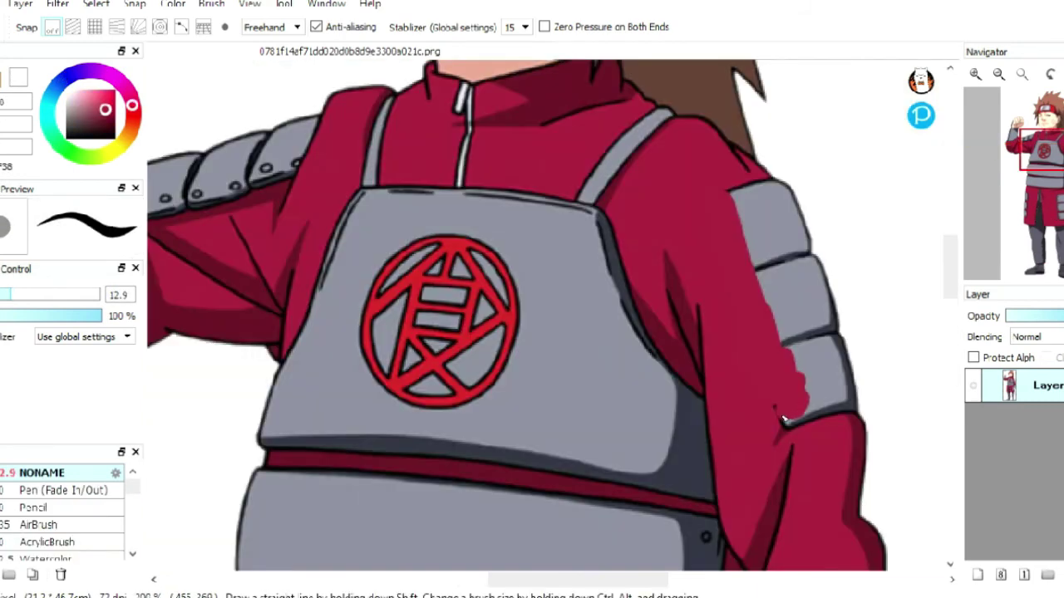
pyautogui.moveTo(783, 419)
pyautogui.mouseDown()
pyautogui.moveTo(831, 384)
pyautogui.moveTo(827, 399)
pyautogui.moveTo(804, 411)
pyautogui.moveTo(831, 364)
pyautogui.moveTo(750, 227)
pyautogui.mouseUp()
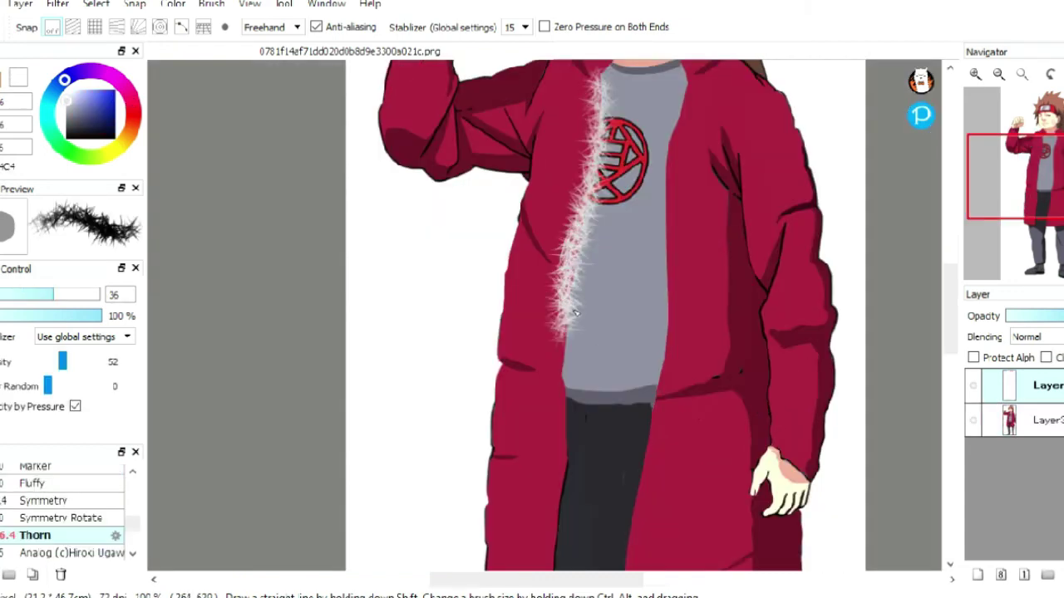
pyautogui.moveTo(570, 325); pyautogui.dragTo(562, 499)
pyautogui.click(1029, 215)
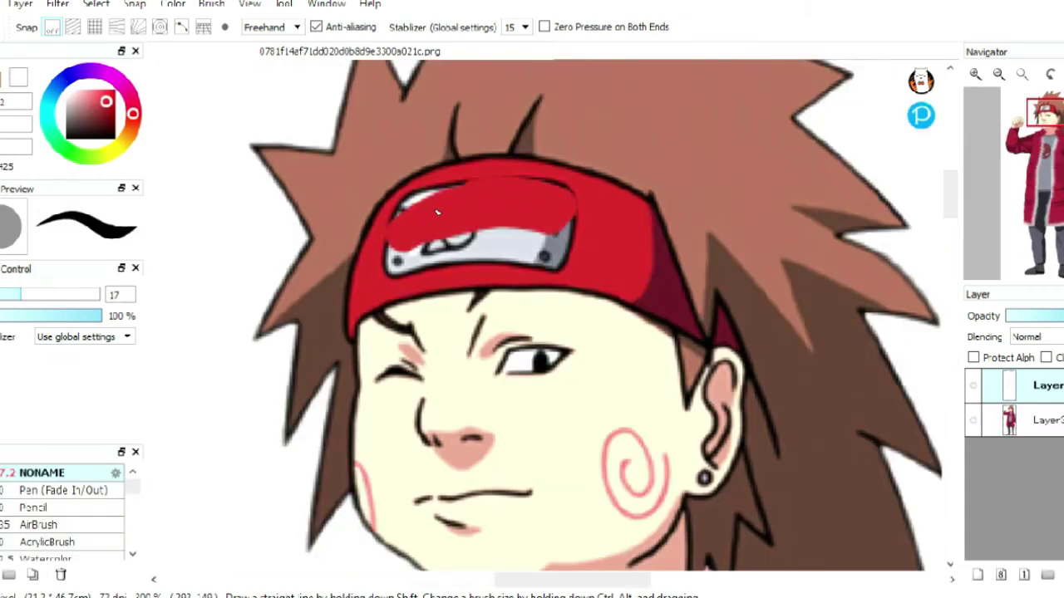